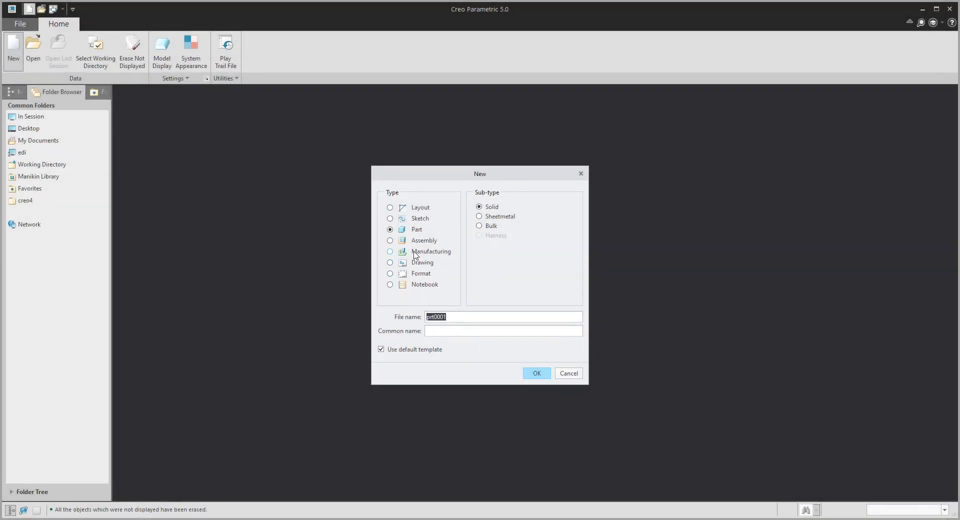
# Create a new design assembly named ENGINE using the default template
pyautogui.click(400, 242)
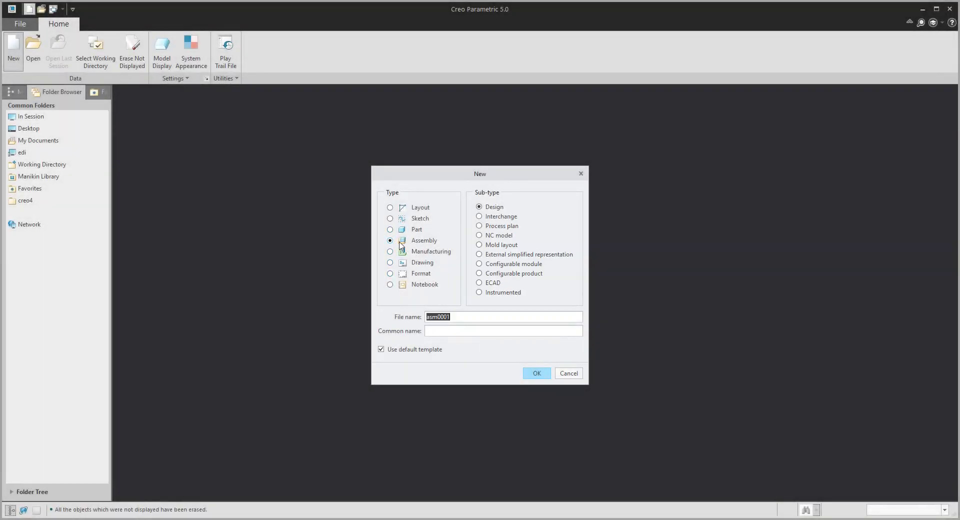
pyautogui.write('engine')
pyautogui.press('Return')
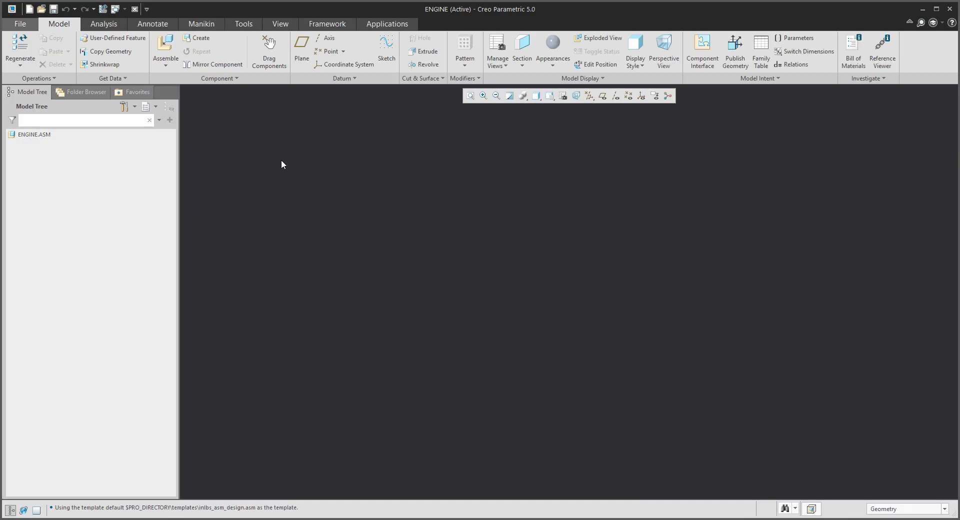
# Add skeleton model ENGINE_SKEL copied from the default part template, then open ENGINE_SKEL.PRT
pyautogui.click(198, 38)
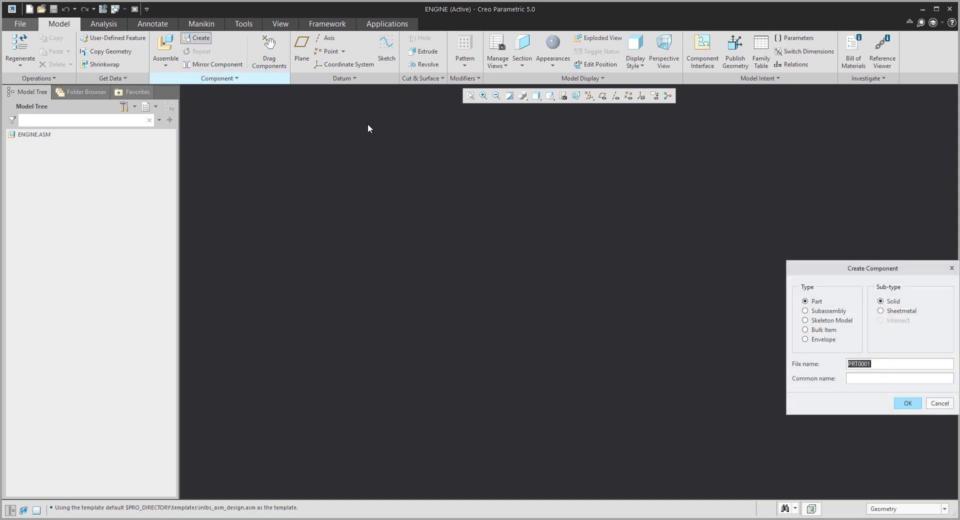
pyautogui.click(819, 322)
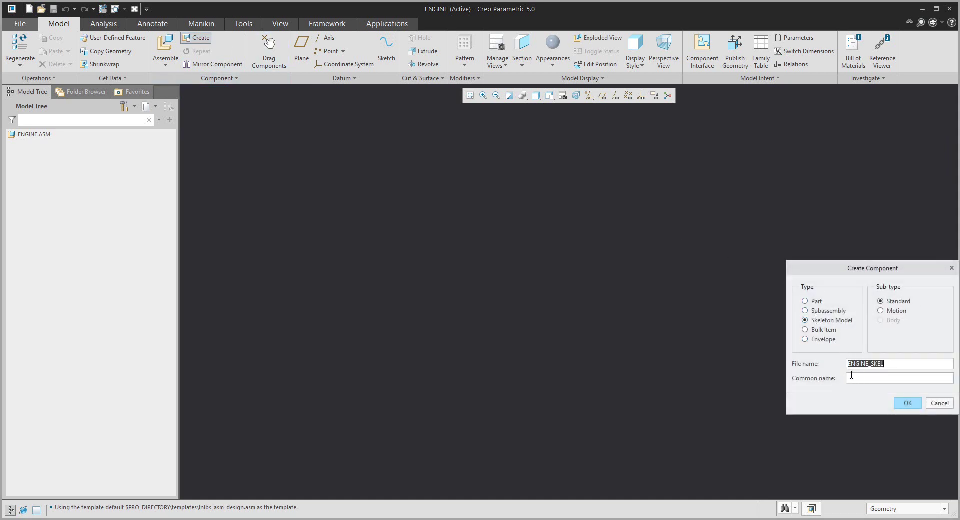
pyautogui.click(906, 408)
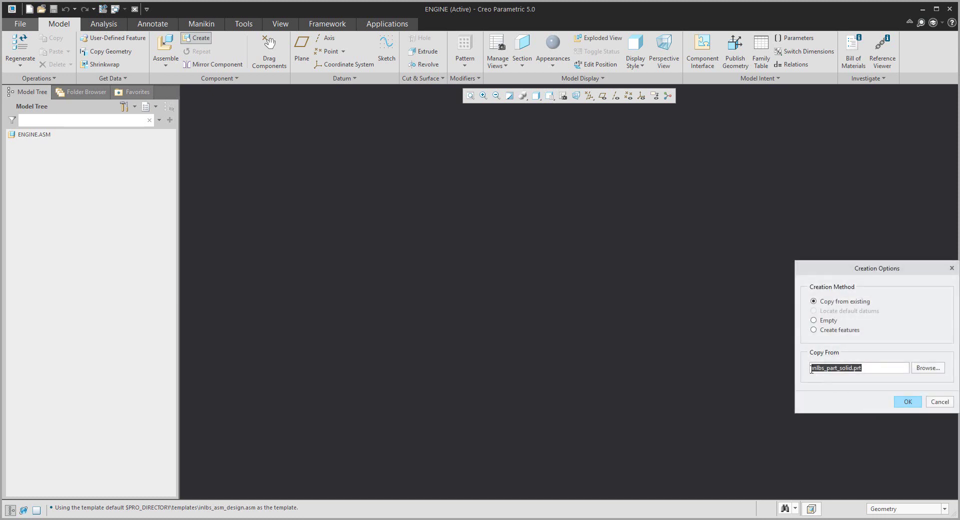
pyautogui.click(908, 403)
pyautogui.click(53, 145)
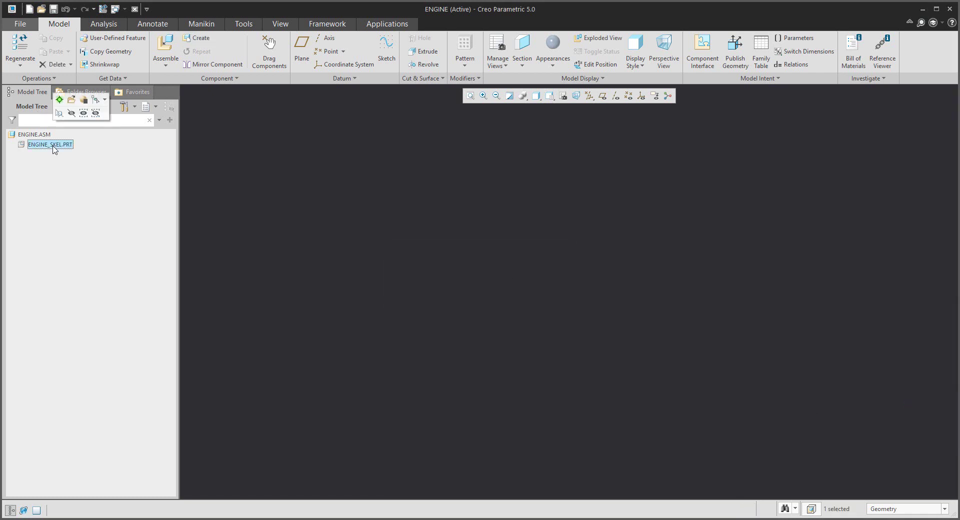
pyautogui.click(71, 99)
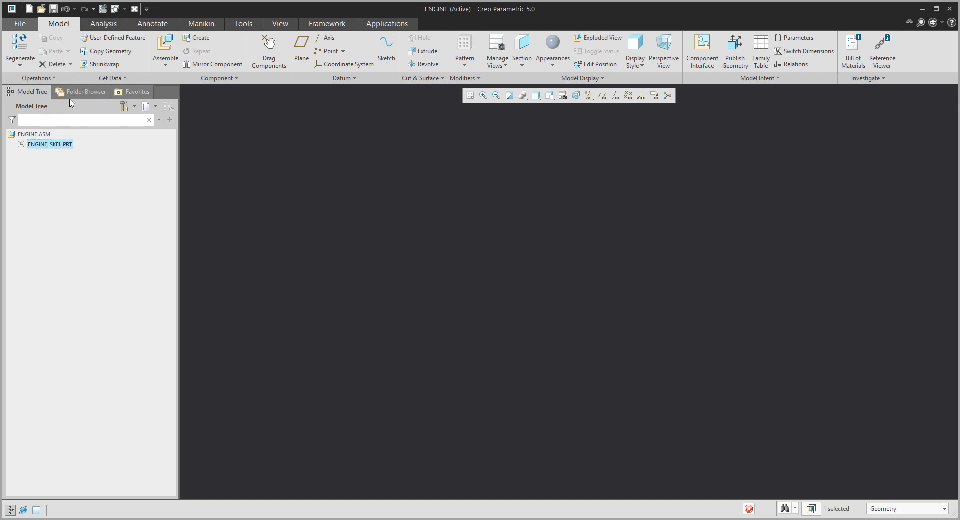
# For a new extrusion, sketch a circle of diameter 2 at the origin on the TOP plane
pyautogui.click(602, 96)
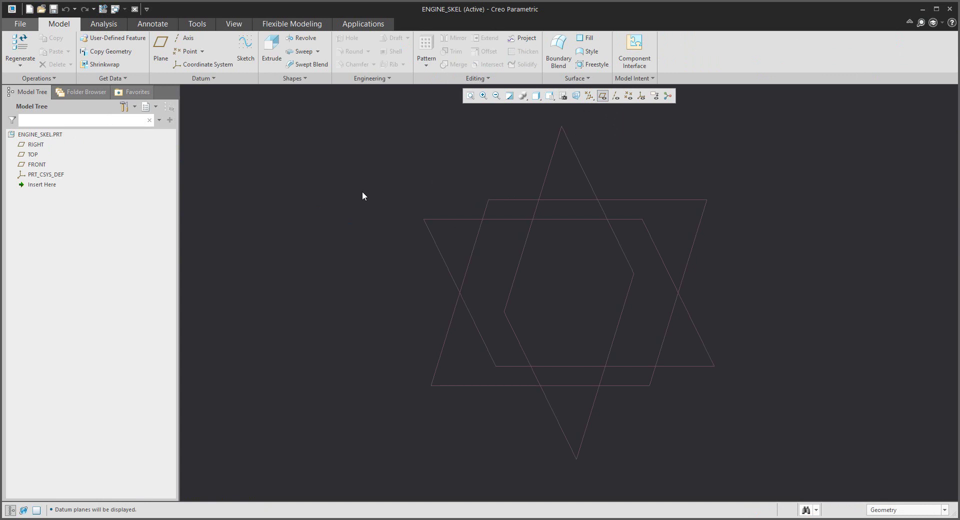
pyautogui.click(272, 48)
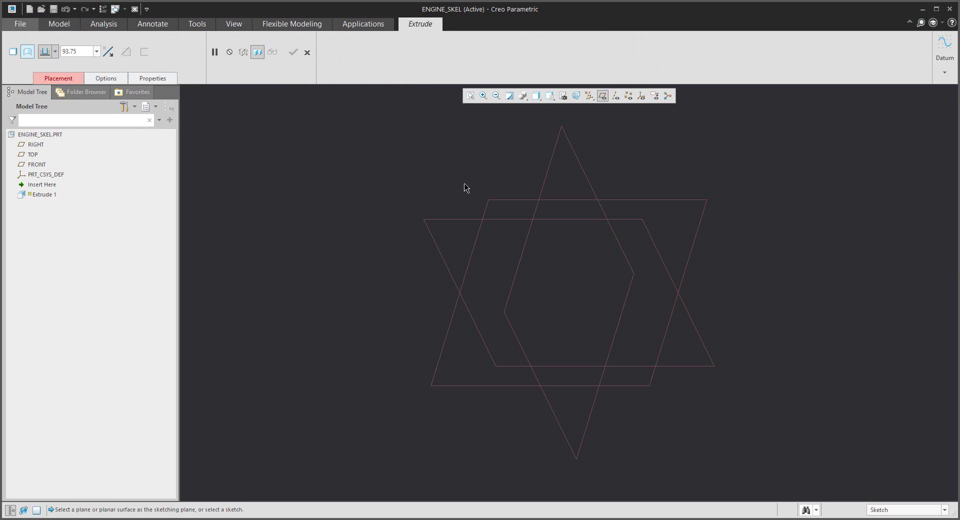
pyautogui.click(519, 203)
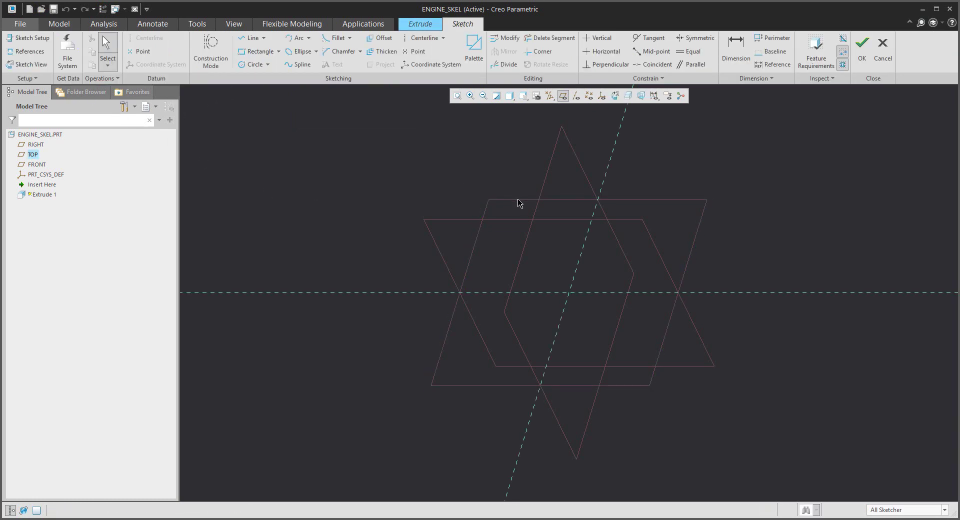
pyautogui.click(254, 64)
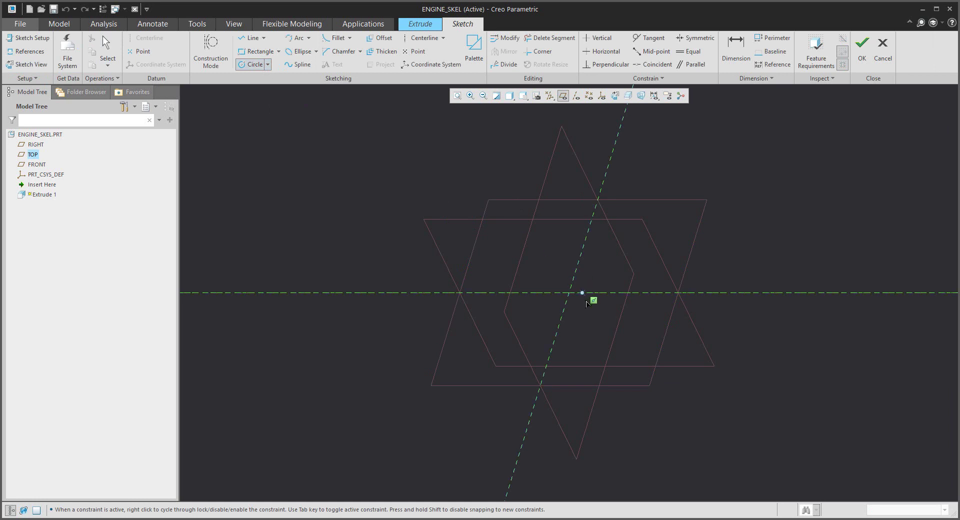
pyautogui.click(569, 293)
pyautogui.click(553, 275)
pyautogui.middleClick(503, 241)
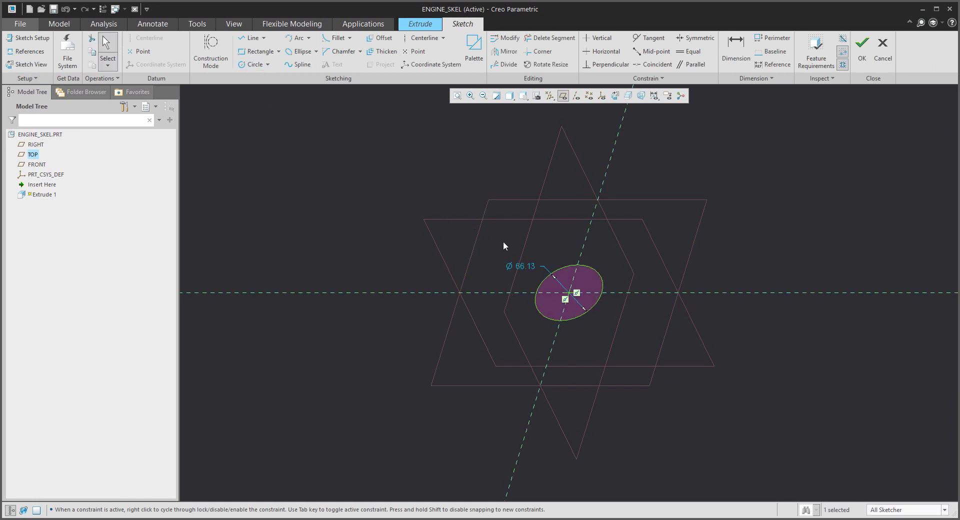
pyautogui.doubleClick(520, 266)
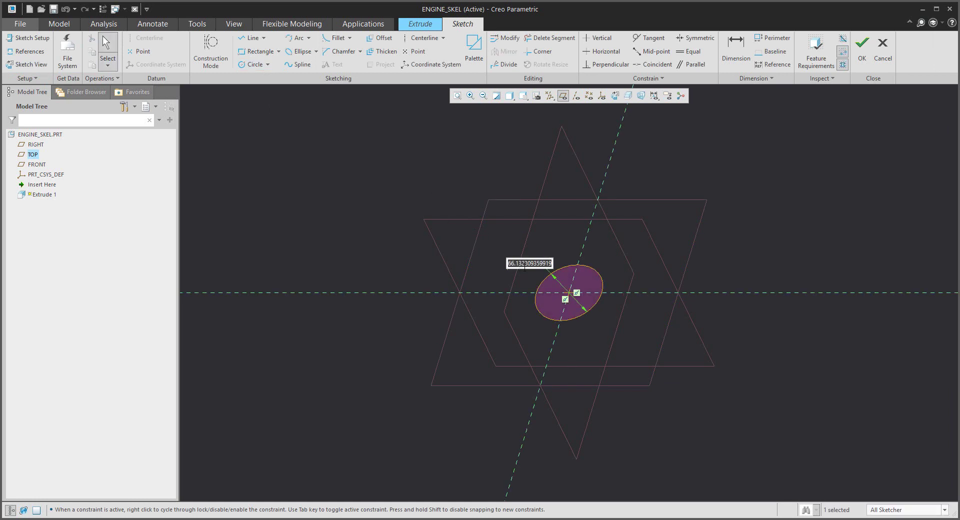
pyautogui.write('2')
pyautogui.press('Return')
# Extrude the circle to a depth of 2.5 to complete the cylinder
pyautogui.click(862, 48)
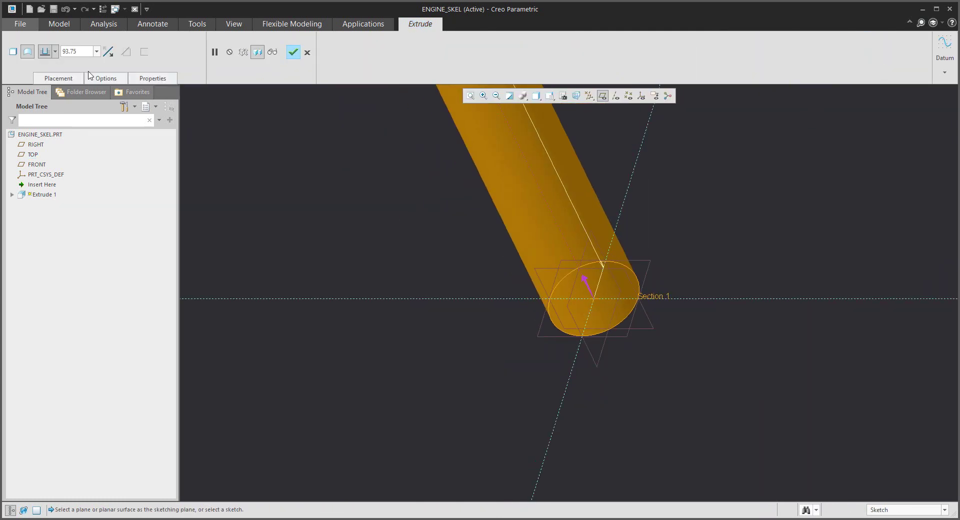
pyautogui.doubleClick(80, 51)
pyautogui.write('2.5')
pyautogui.press('Return')
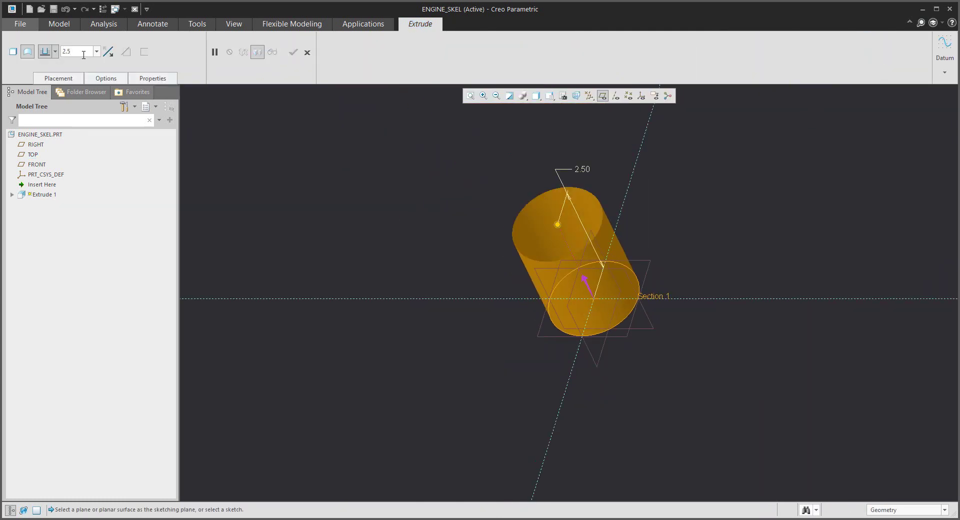
pyautogui.middleClick(388, 195)
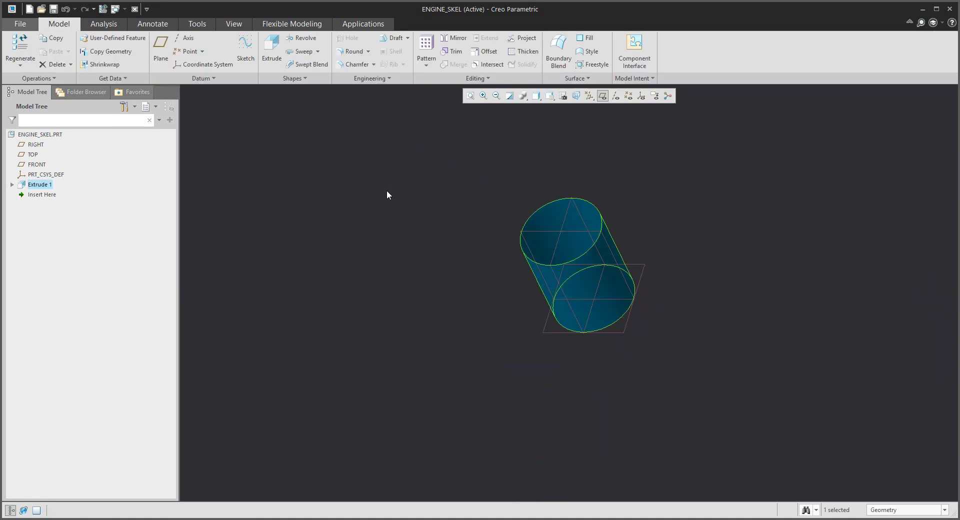
# Start a Direction pattern of Extrude 1 using the RIGHT plane as direction
pyautogui.click(388, 223)
pyautogui.moveTo(398, 230); pyautogui.dragTo(303, 265, button='middle')
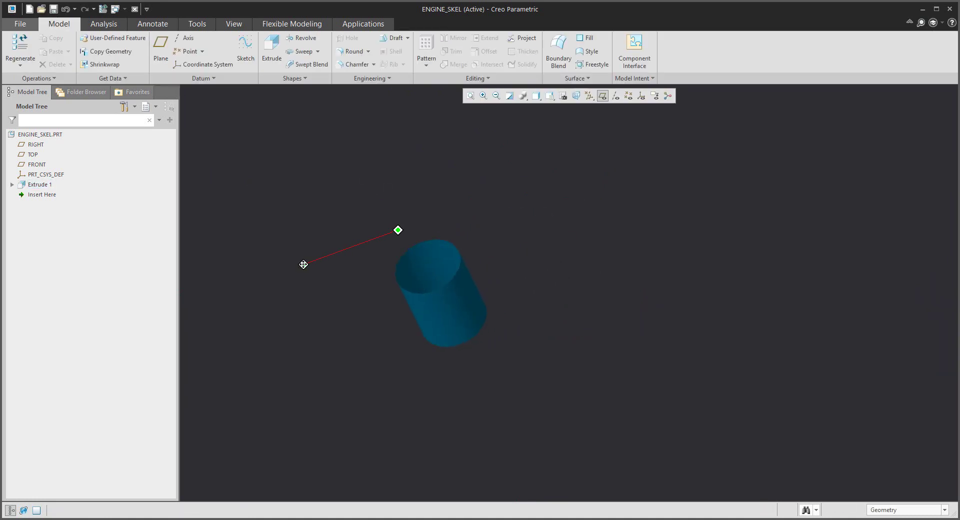
pyautogui.click(39, 185)
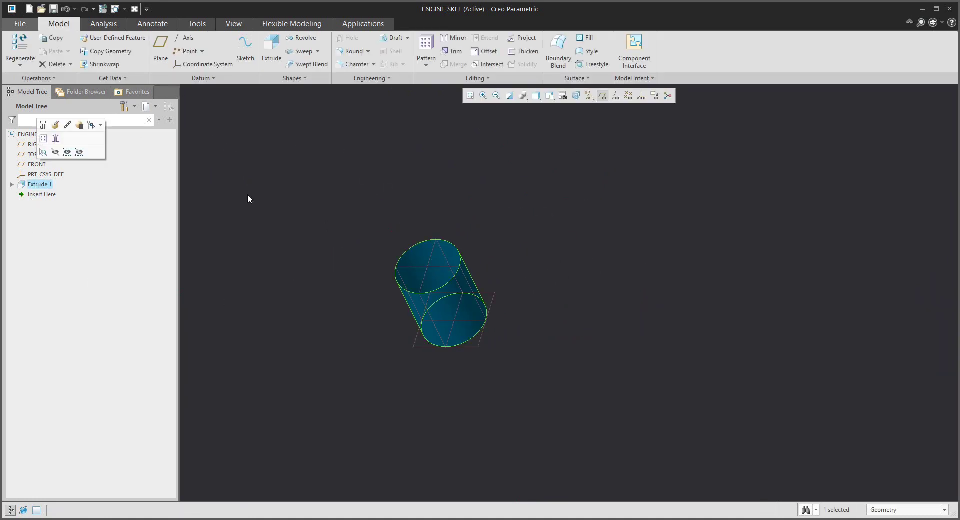
pyautogui.click(433, 64)
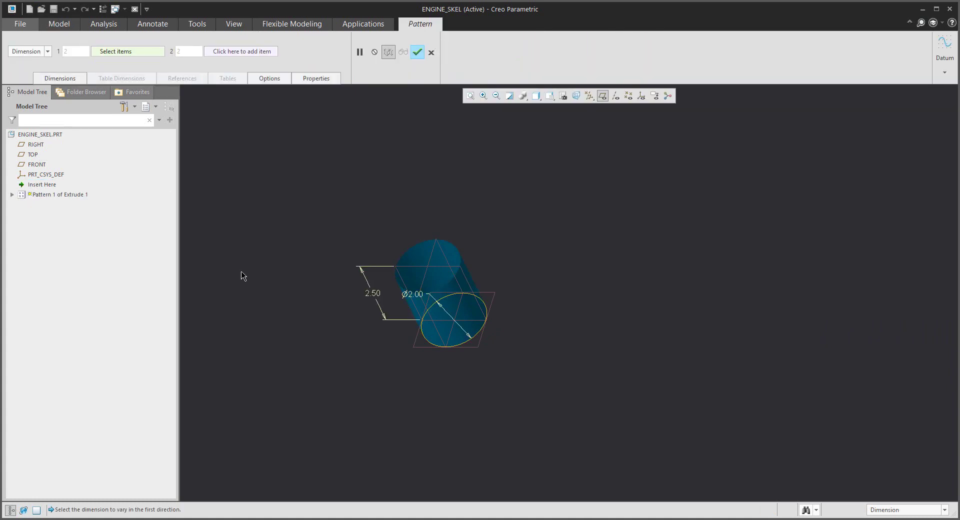
pyautogui.click(29, 53)
pyautogui.click(29, 73)
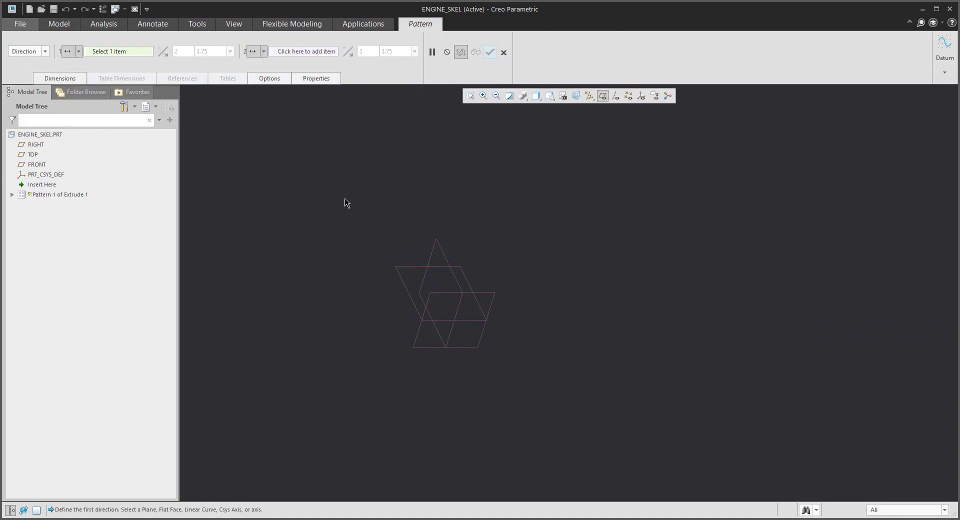
pyautogui.click(431, 258)
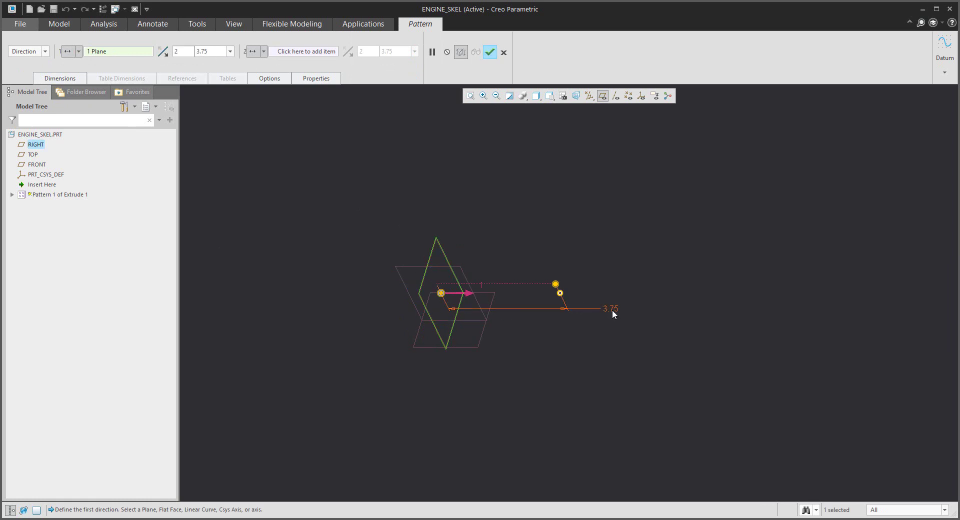
# Set the pattern spacing to 3.55 with 4 members and finish the pattern
pyautogui.doubleClick(615, 313)
pyautogui.write('3.55')
pyautogui.press('Return')
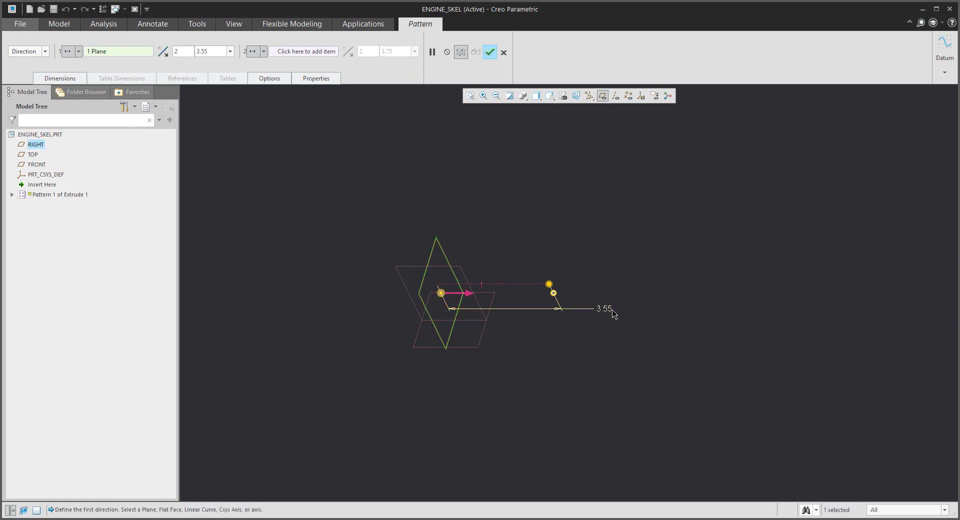
pyautogui.doubleClick(177, 51)
pyautogui.write('4')
pyautogui.middleClick(358, 144)
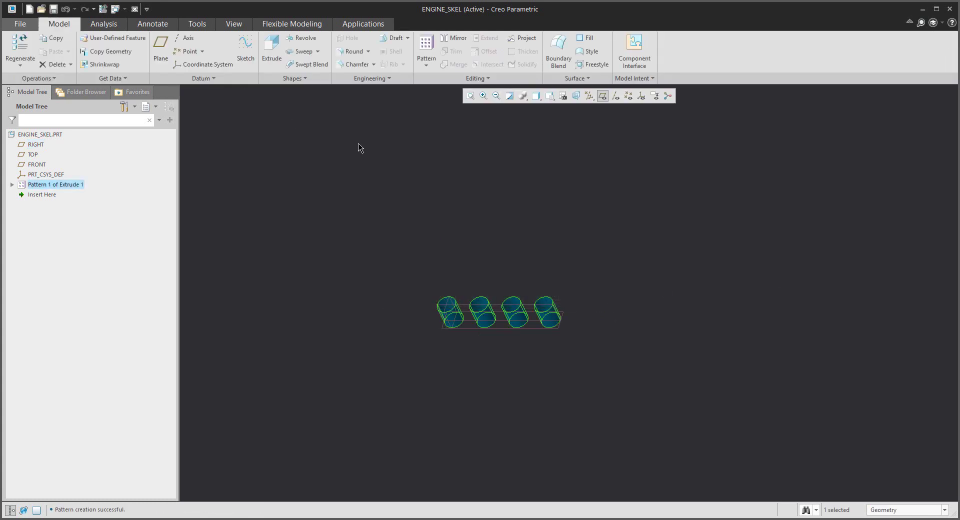
pyautogui.scroll(6, 475, 343)
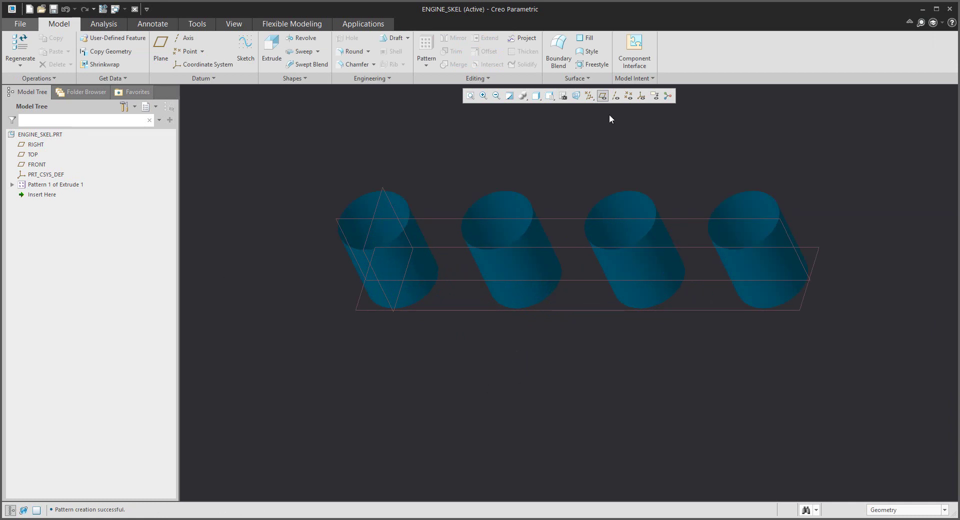
# Start Publish Geometry and collect the first cylinder's side and top surfaces
pyautogui.click(632, 78)
pyautogui.click(645, 90)
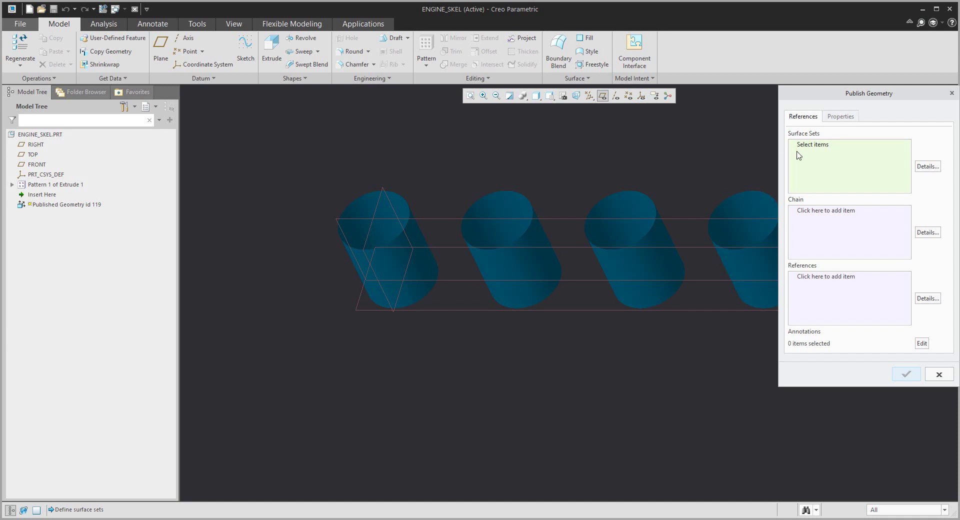
pyautogui.click(615, 95)
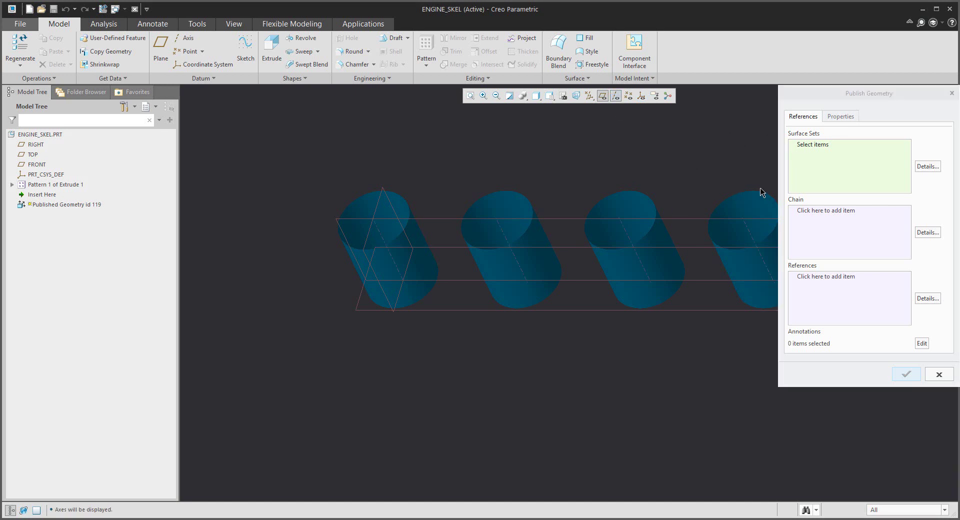
pyautogui.click(815, 146)
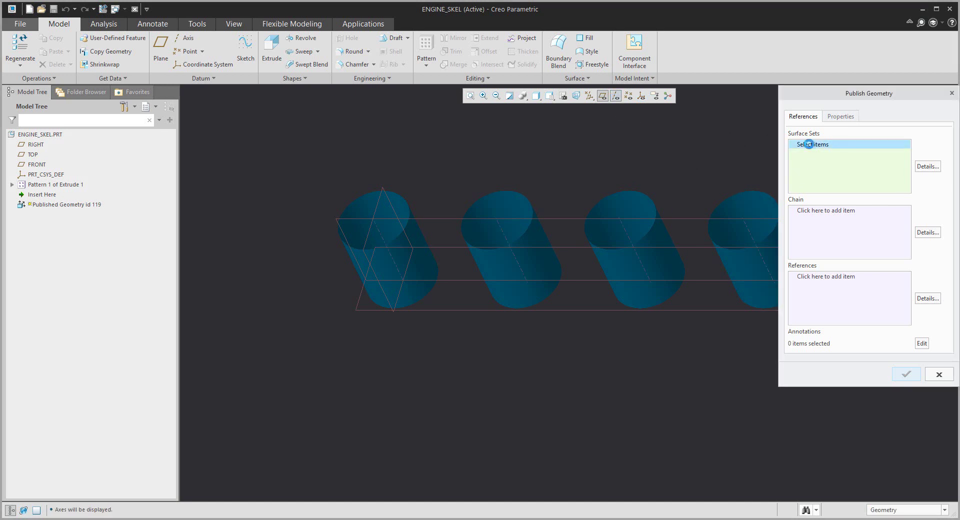
pyautogui.click(928, 166)
pyautogui.click(397, 222)
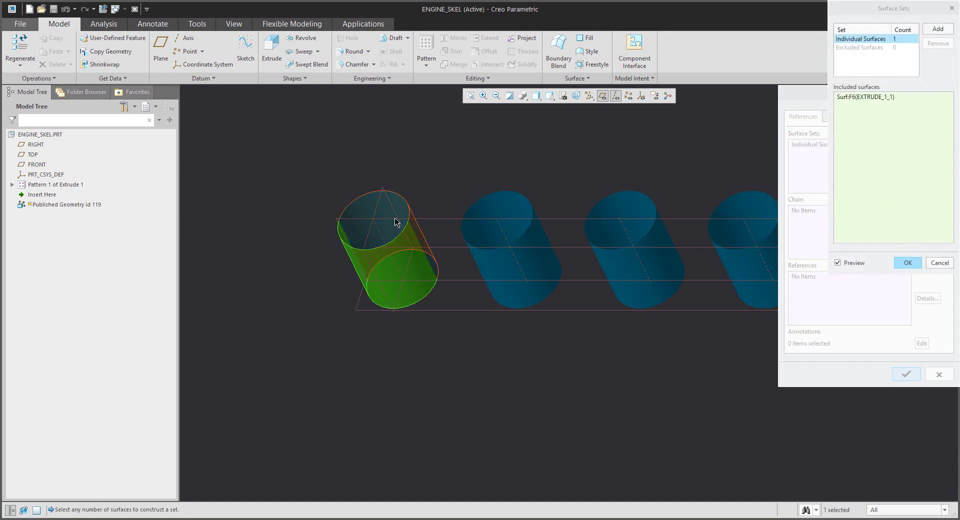
pyautogui.click(397, 223)
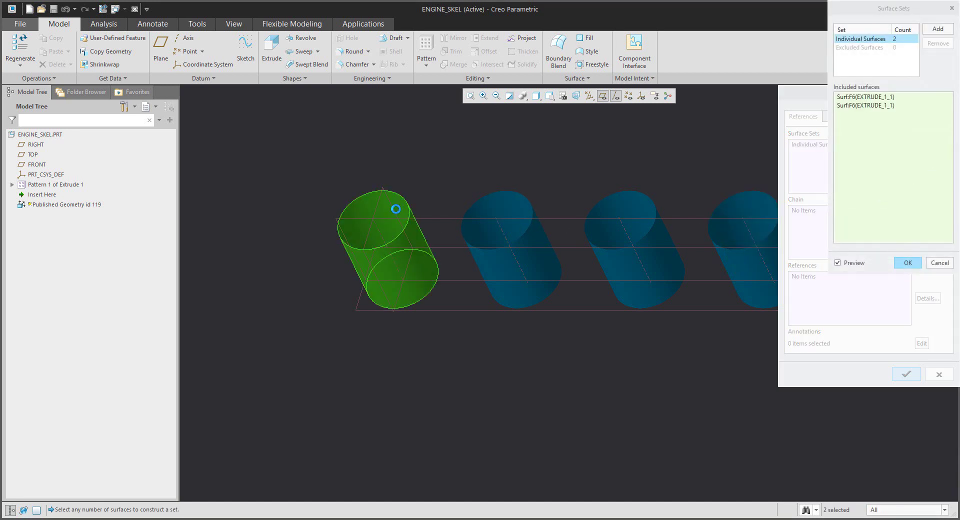
pyautogui.click(908, 263)
# Add the first cylinder's axis as a reference and finish the publish feature
pyautogui.click(929, 299)
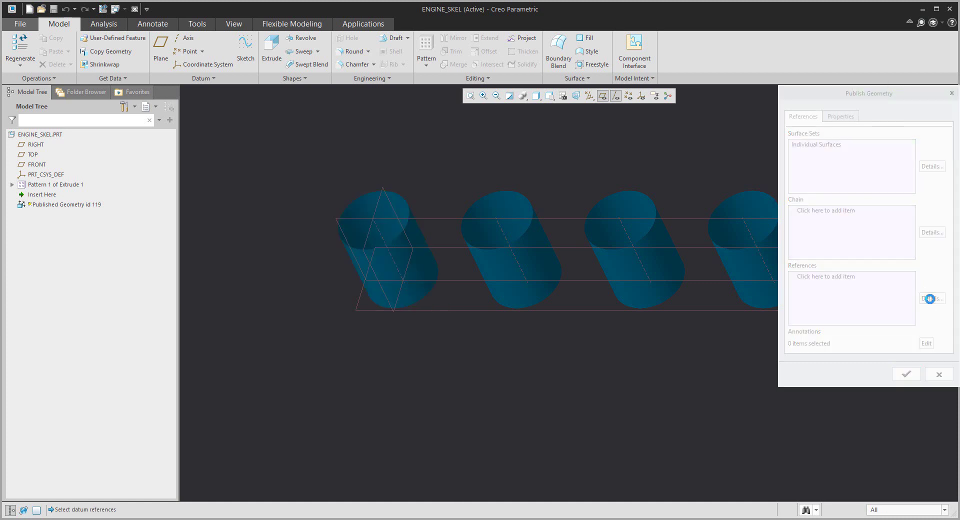
pyautogui.click(386, 242)
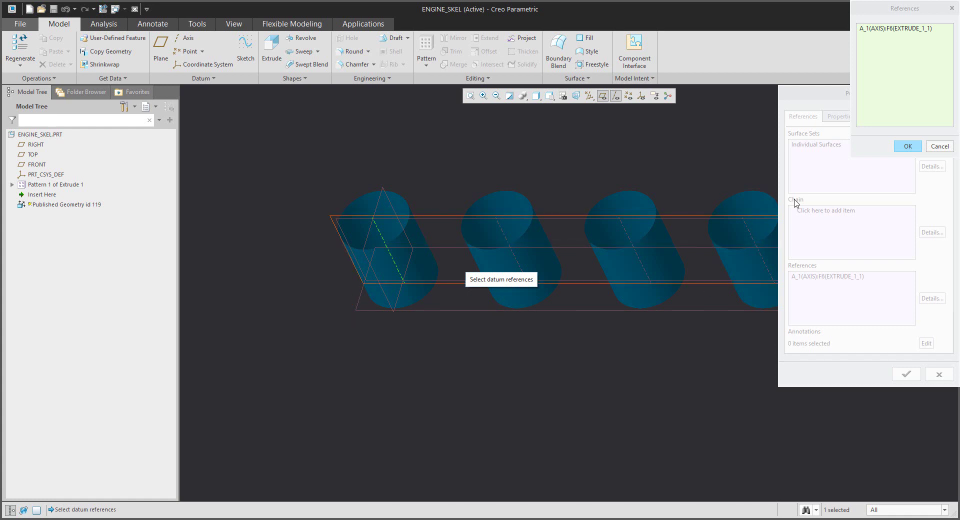
pyautogui.click(908, 146)
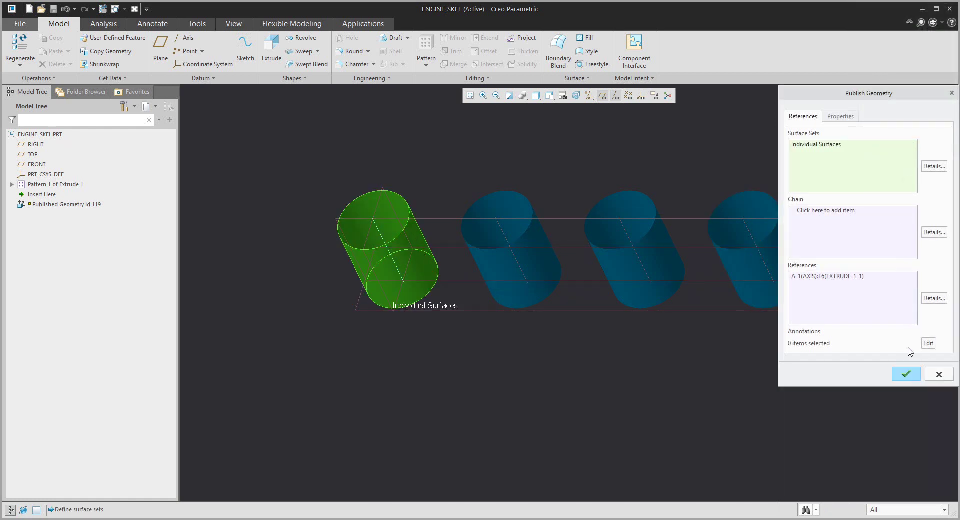
pyautogui.click(904, 374)
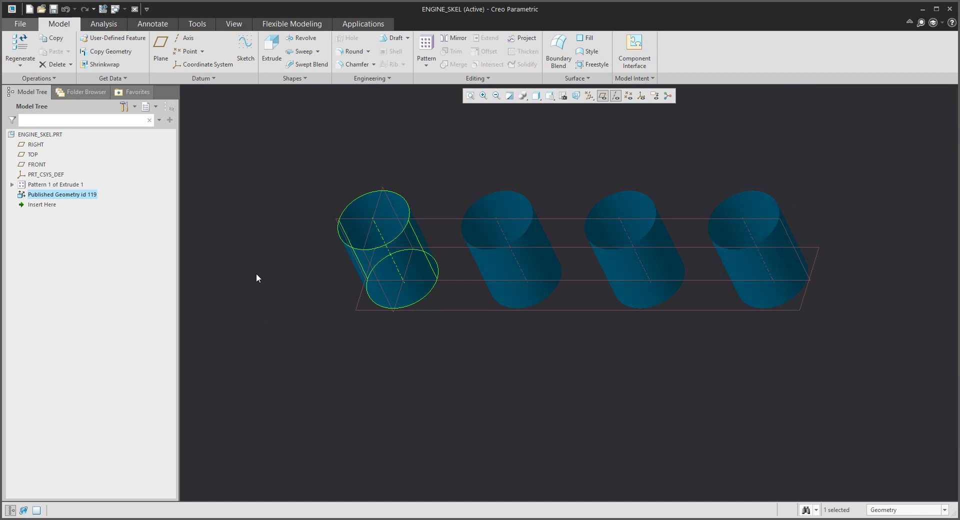
# Rename the new published geometry feature PISTON in the model tree
pyautogui.click(61, 194)
pyautogui.click(59, 195)
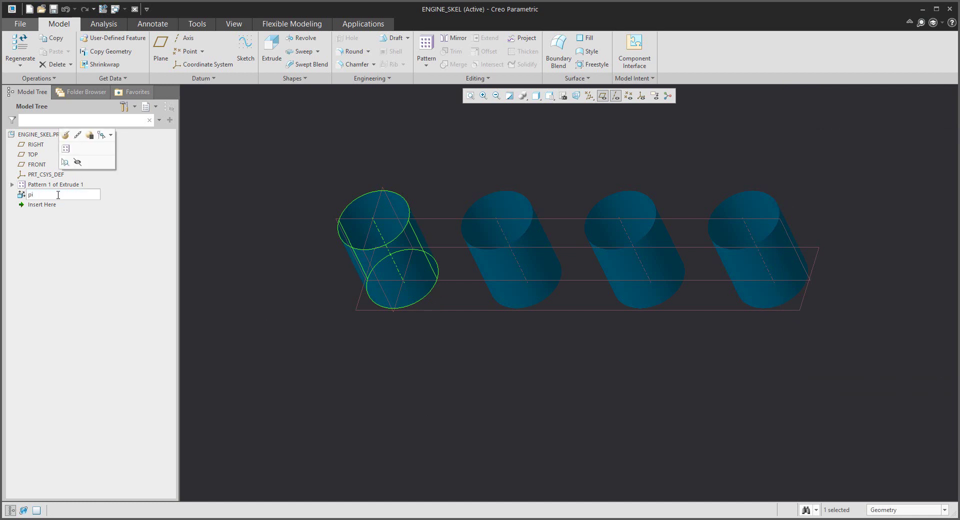
pyautogui.press('Return')
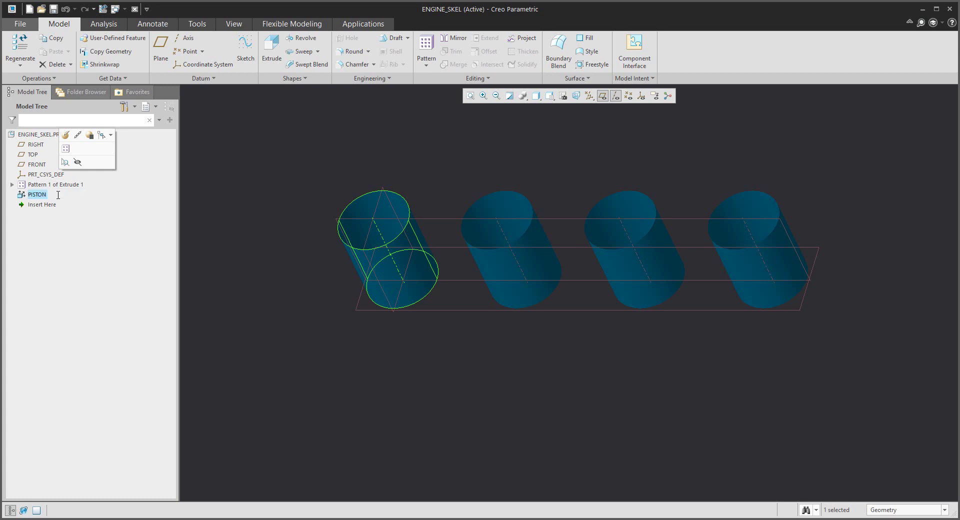
pyautogui.click(264, 186)
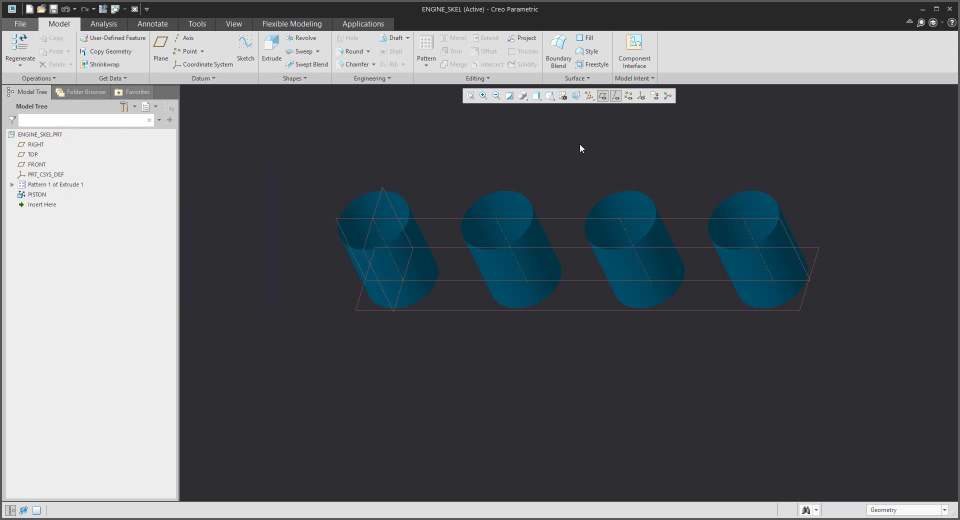
pyautogui.click(633, 78)
# Start a new Publish Geometry feature collecting the surfaces of all four cylinders
pyautogui.click(638, 94)
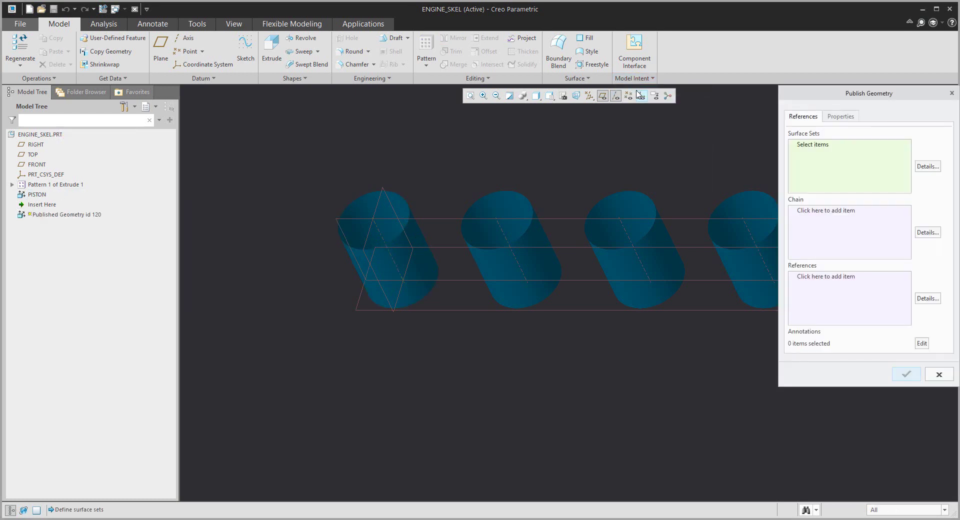
pyautogui.click(403, 213)
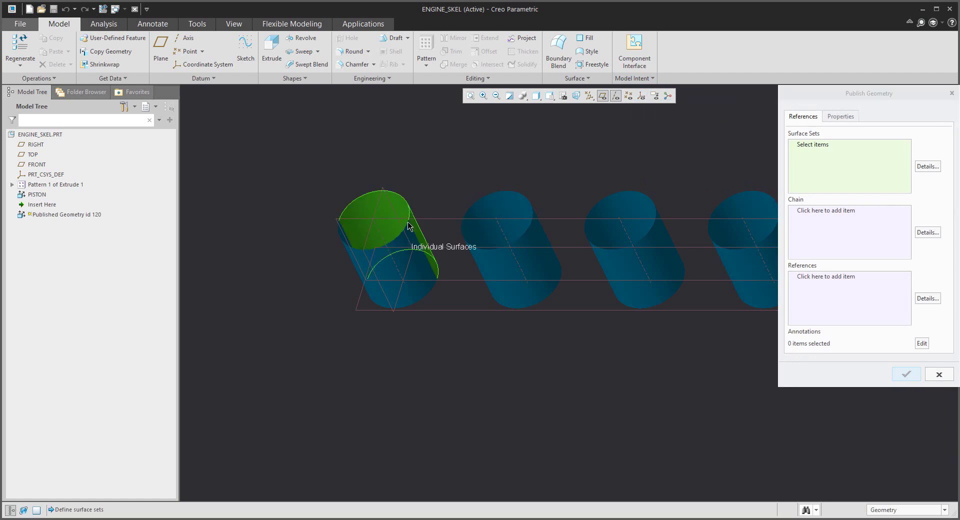
pyautogui.keyDown('ctrl'); pyautogui.click(487, 238); pyautogui.keyUp('ctrl')
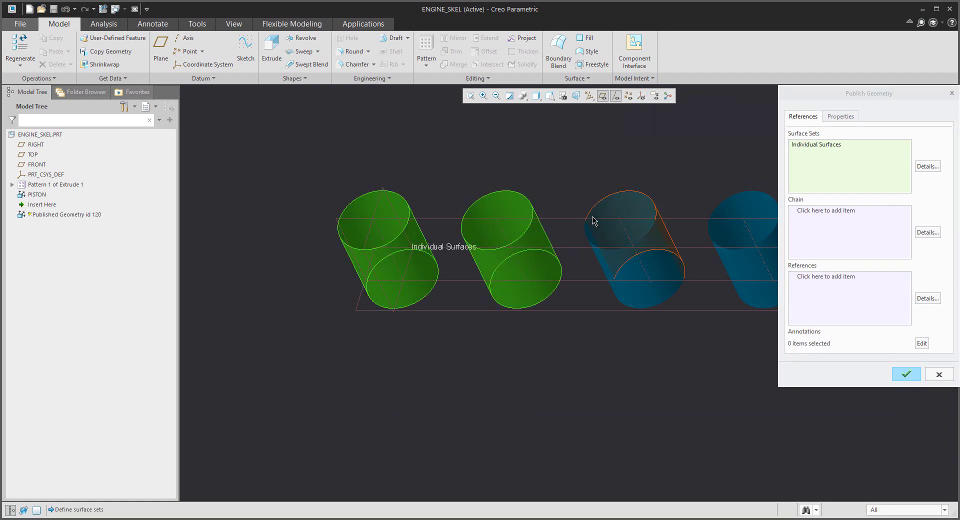
pyautogui.keyDown('ctrl'); pyautogui.click(607, 247); pyautogui.keyUp('ctrl')
pyautogui.keyDown('ctrl'); pyautogui.click(735, 240); pyautogui.keyUp('ctrl')
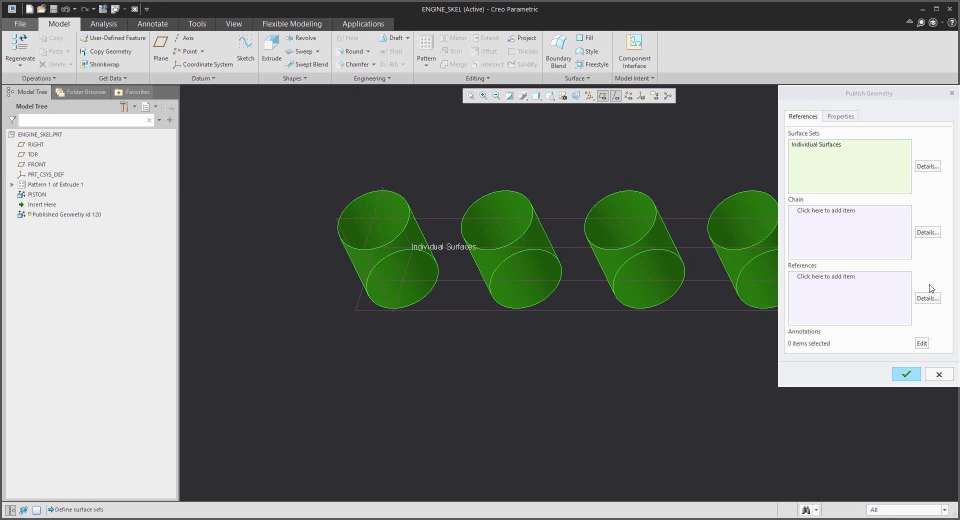
pyautogui.click(928, 166)
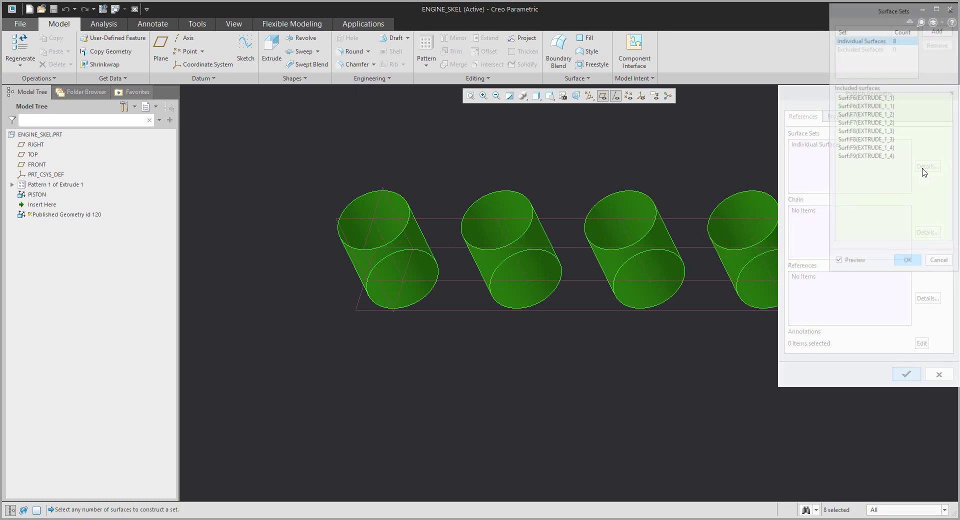
pyautogui.click(908, 264)
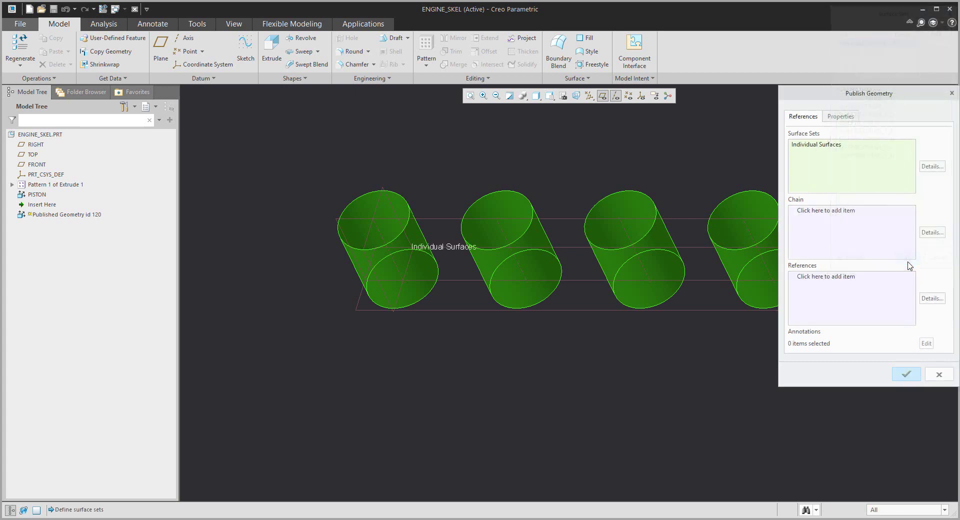
# Add axes A_1 to A_4 as references and finish the publish feature
pyautogui.click(932, 298)
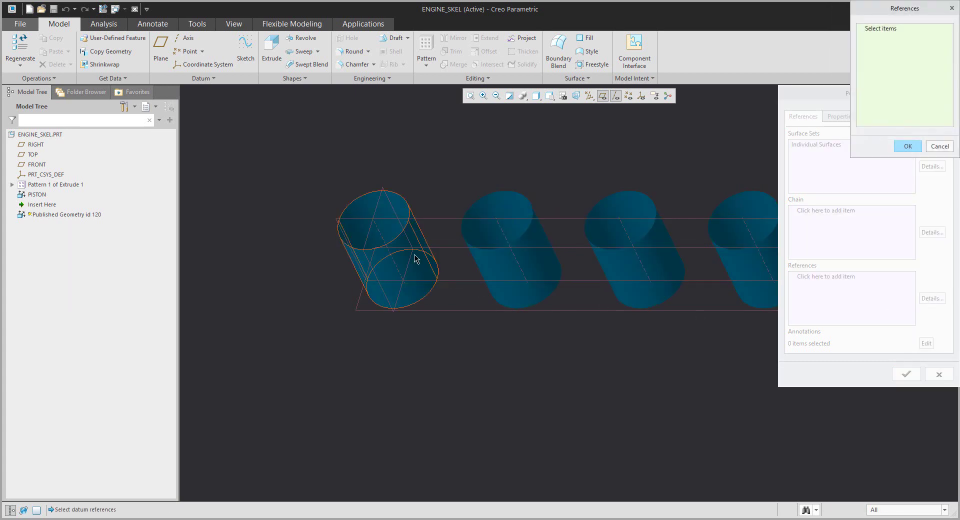
pyautogui.click(383, 239)
pyautogui.click(508, 242)
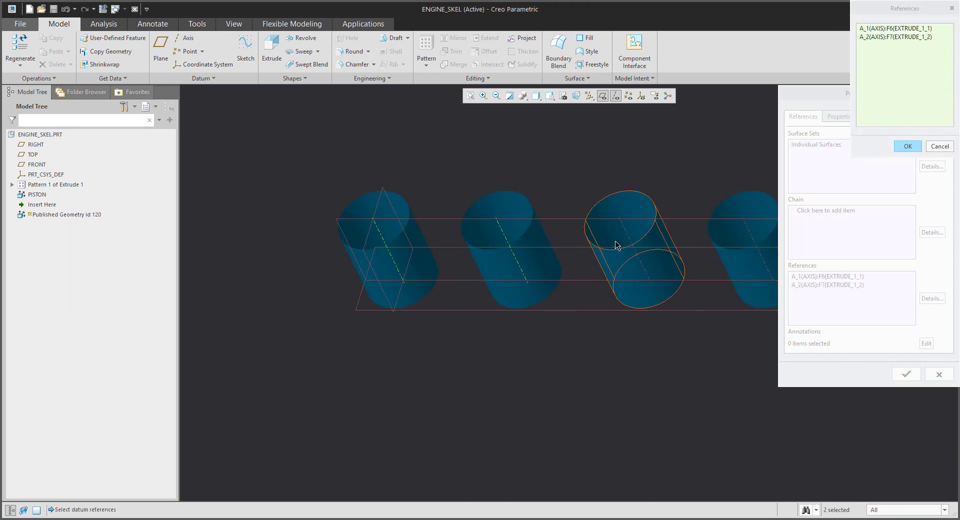
pyautogui.click(632, 243)
pyautogui.click(753, 234)
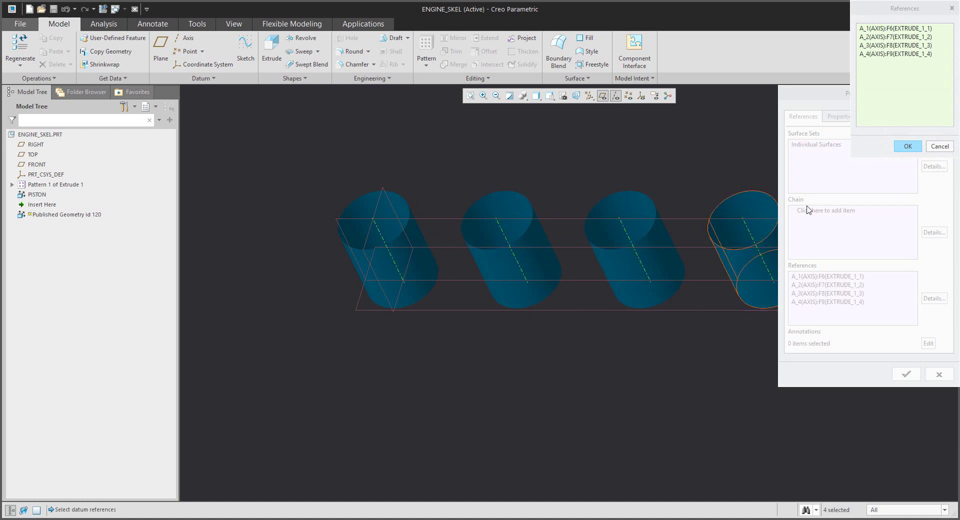
pyautogui.click(908, 147)
pyautogui.click(908, 374)
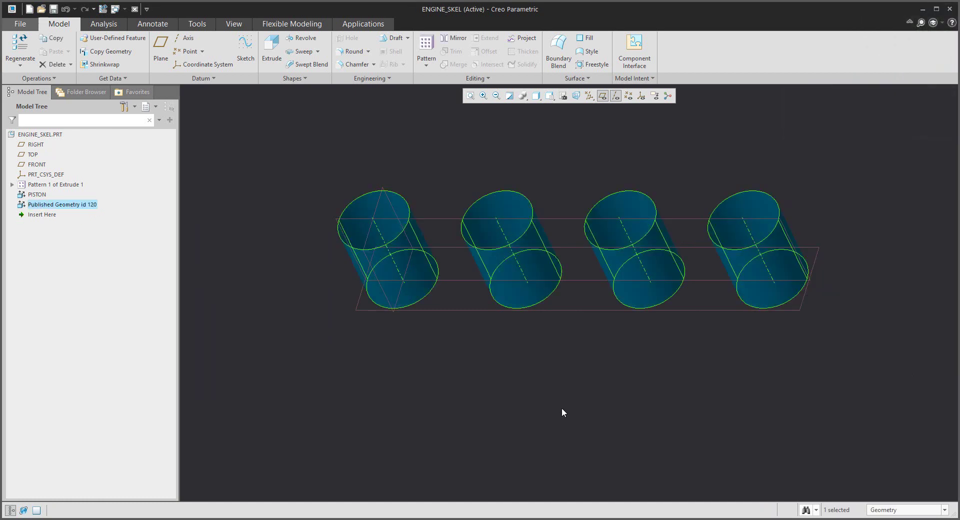
# Rename Published Geometry id 120 to ENGINE
pyautogui.click(72, 207)
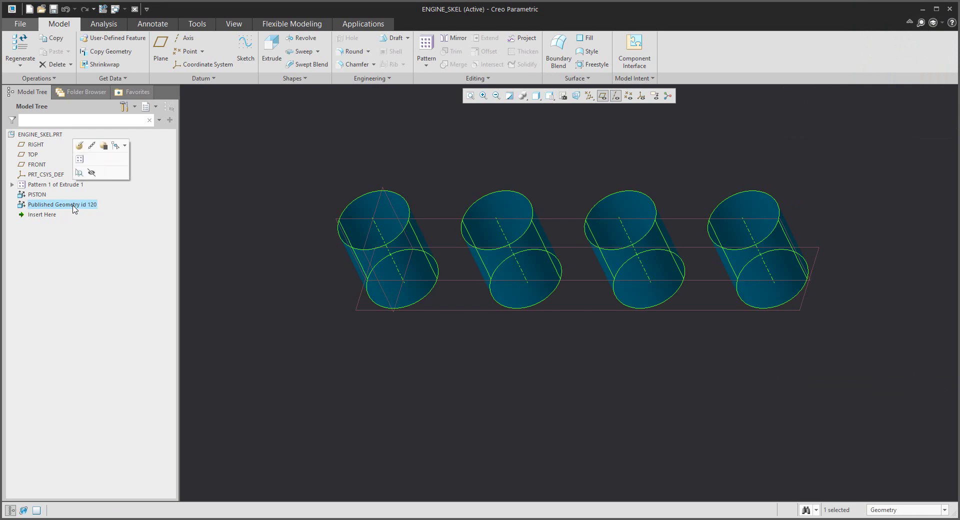
pyautogui.click(71, 206)
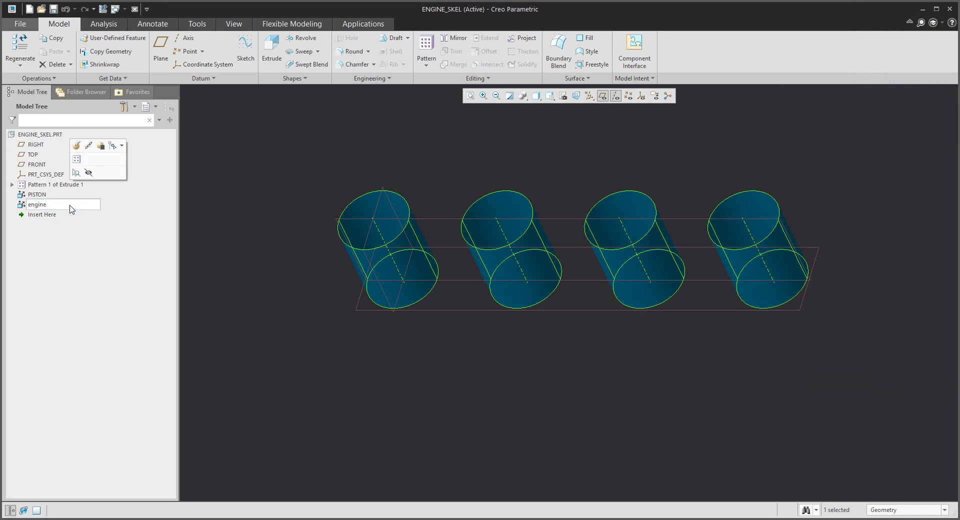
pyautogui.press('Return')
pyautogui.click(265, 251)
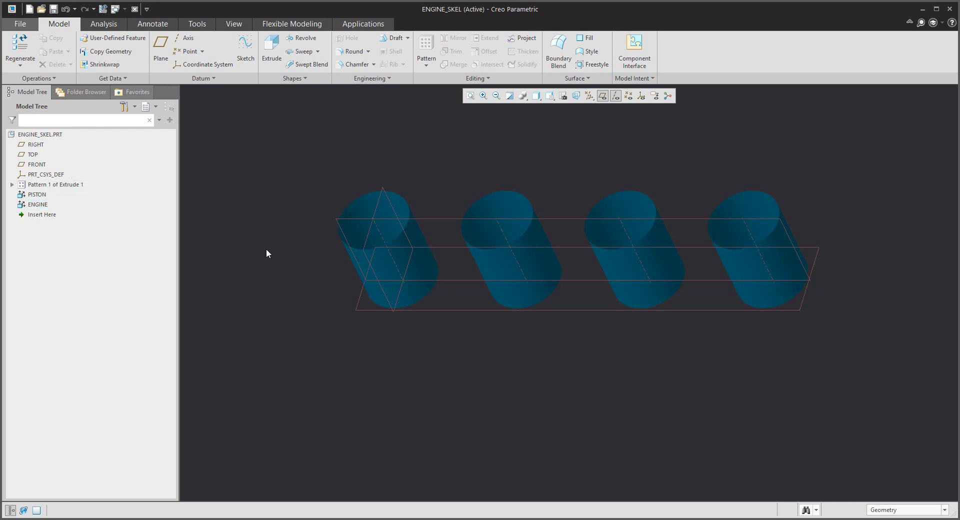
# Close ENGINE_SKEL and create a new solid part named piston
pyautogui.click(135, 10)
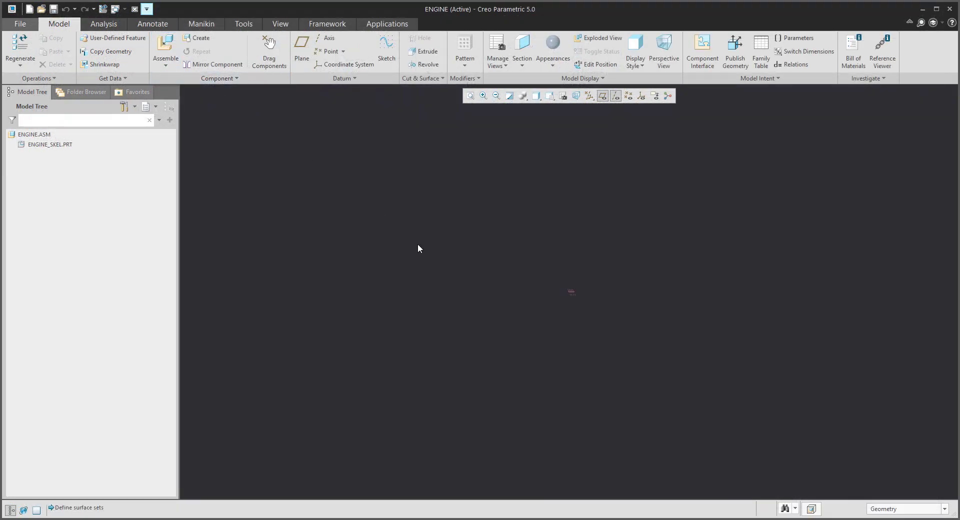
pyautogui.hotkey('ctrl', 'n')
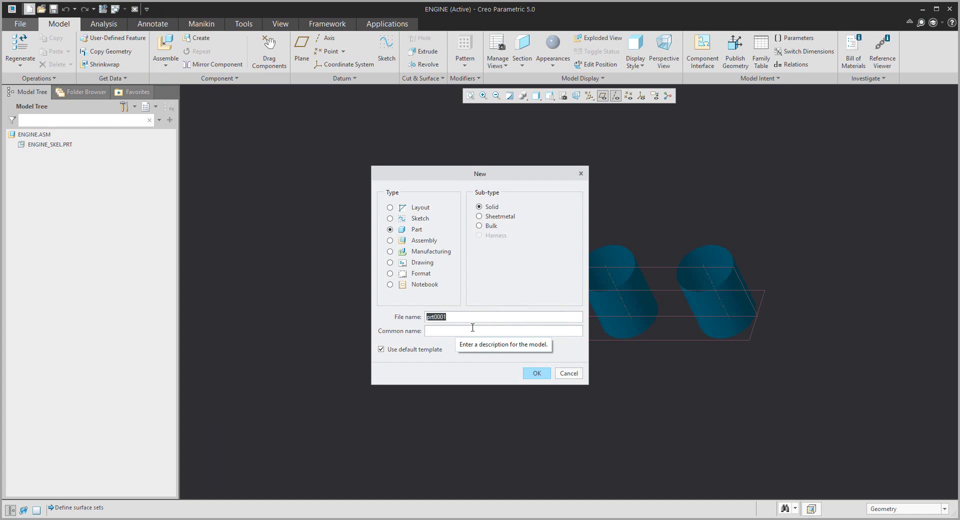
pyautogui.write('pi')
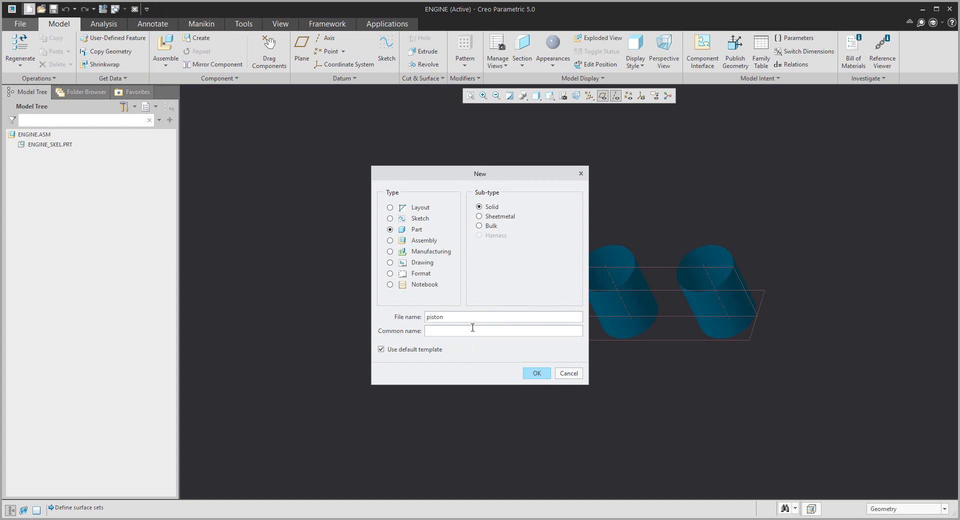
pyautogui.write('ston')
pyautogui.click(537, 373)
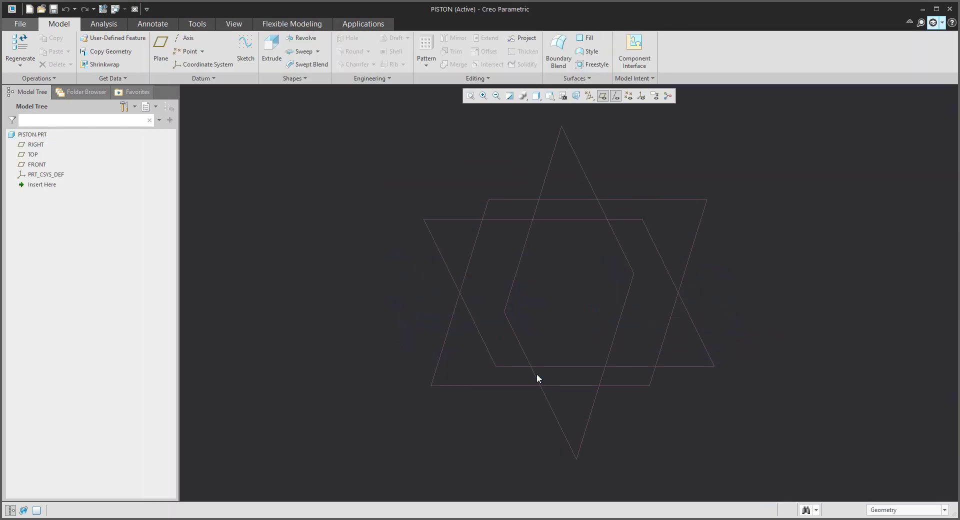
# Copy the first cylinder's PISTON published geometry from ENGINE.ASM into PISTON at default placement
pyautogui.click(111, 51)
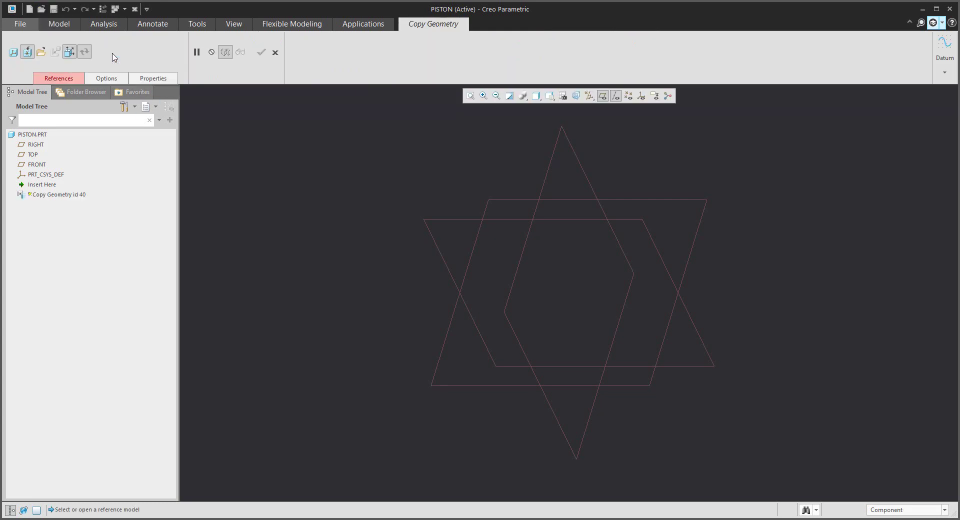
pyautogui.click(41, 52)
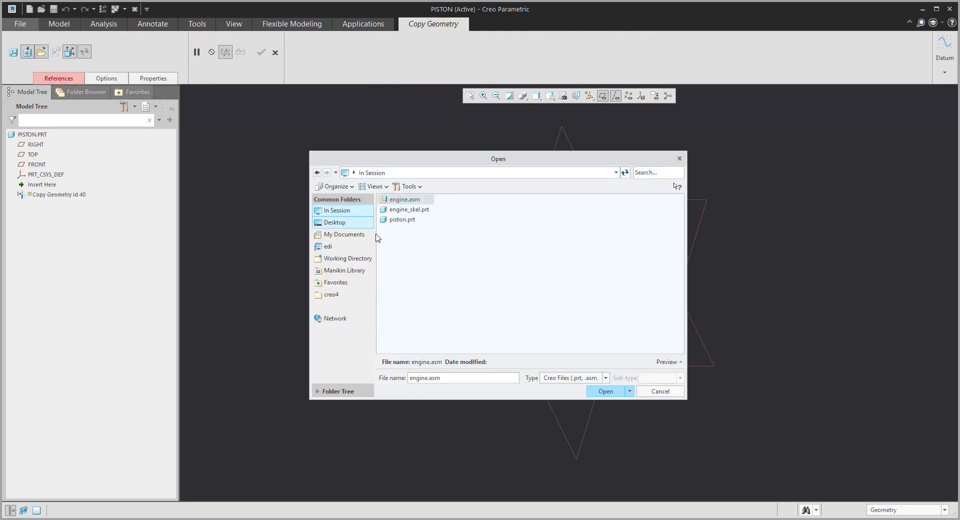
pyautogui.doubleClick(394, 202)
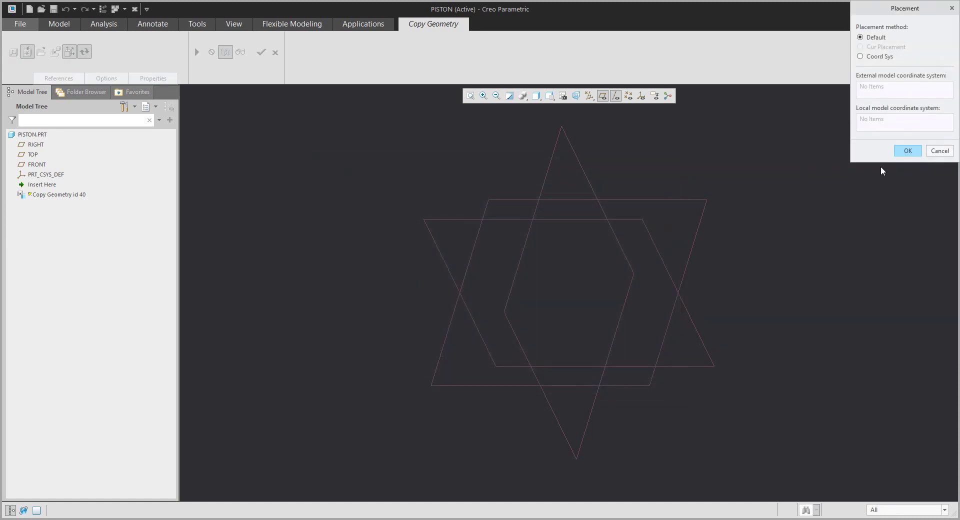
pyautogui.click(908, 152)
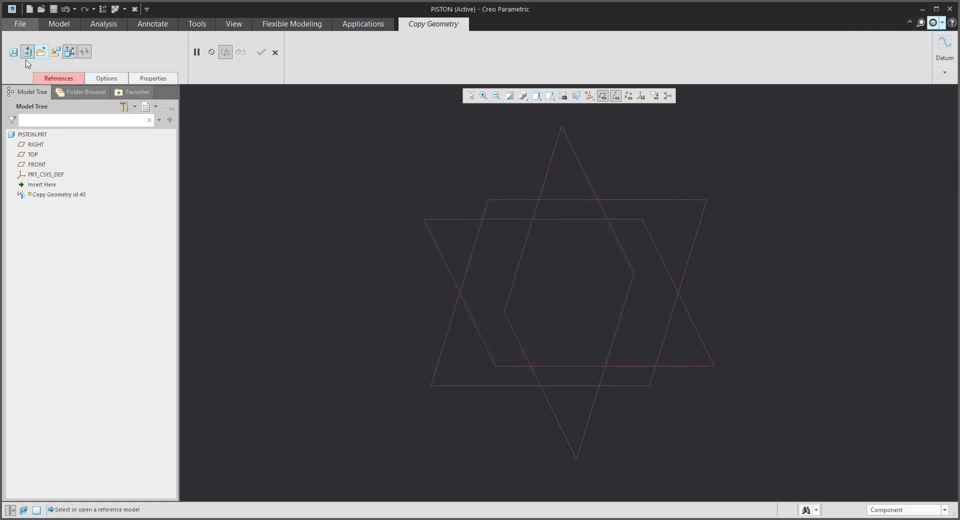
pyautogui.click(38, 79)
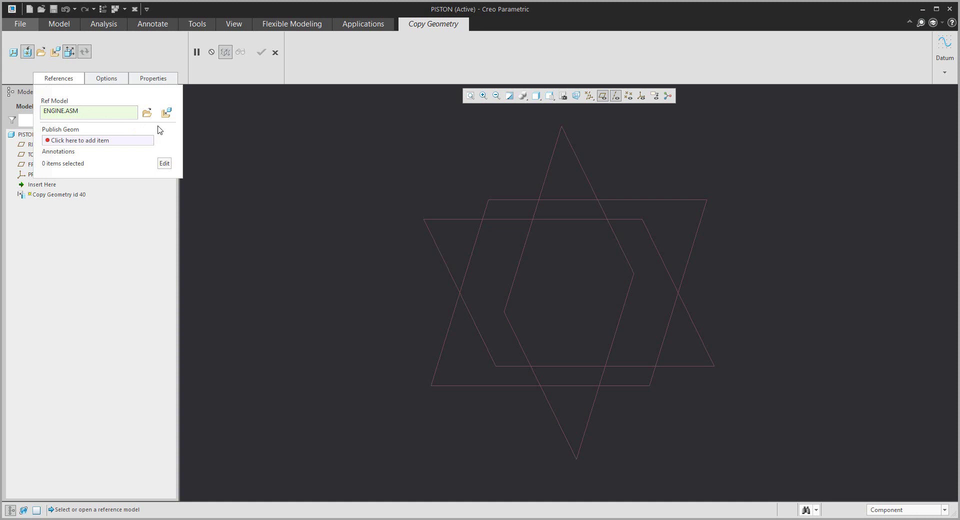
pyautogui.click(90, 141)
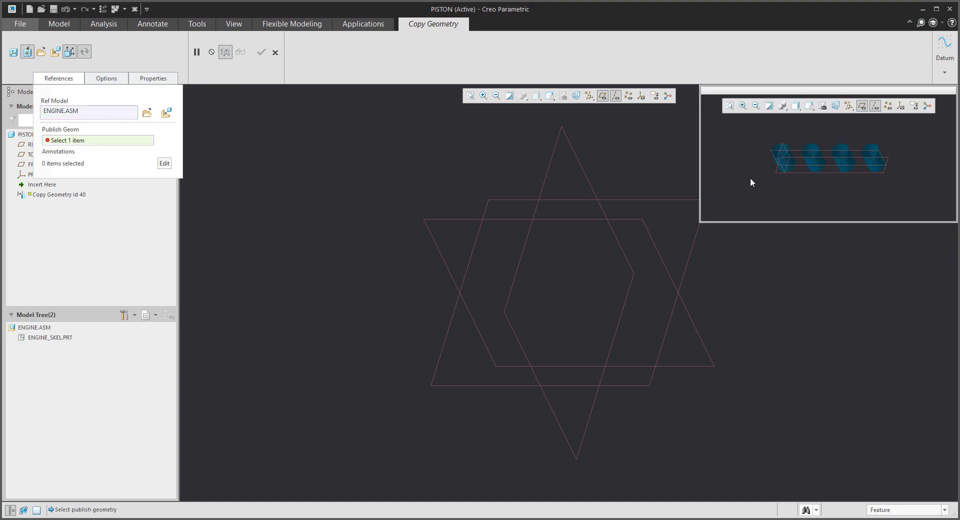
pyautogui.scroll(4, 780, 125)
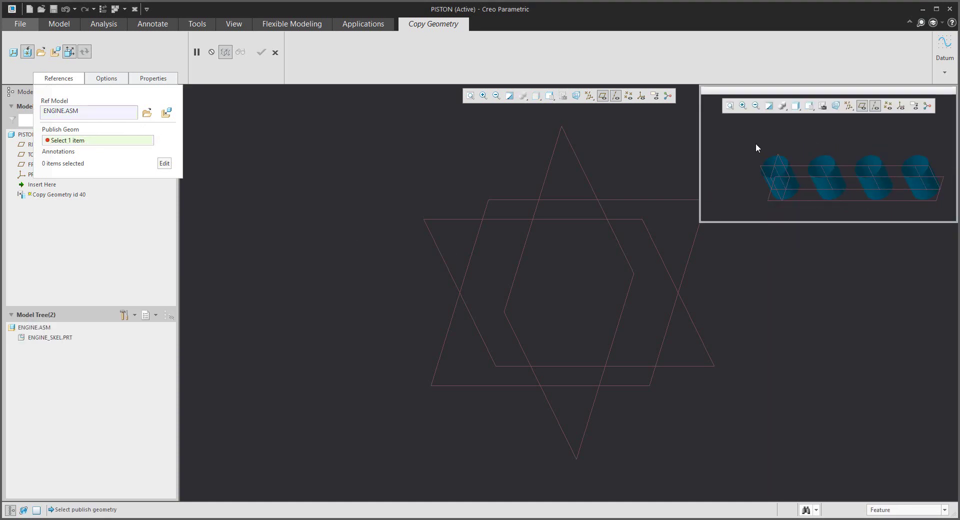
pyautogui.click(779, 187)
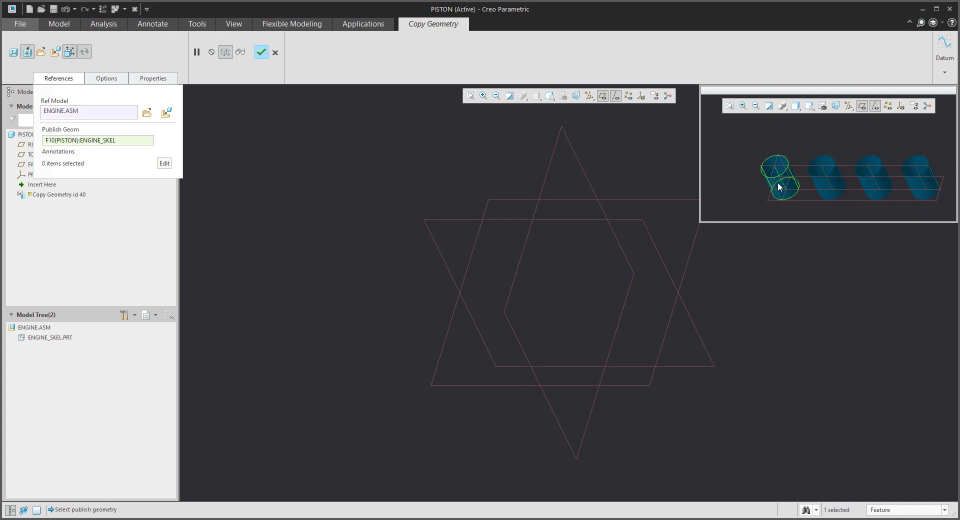
pyautogui.click(261, 52)
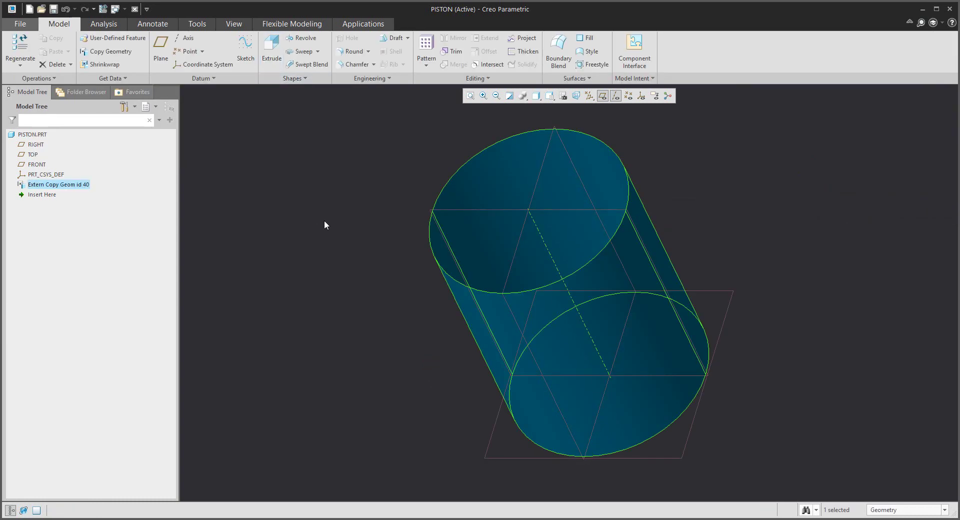
# Create a new solid part named ENGINE
pyautogui.click(345, 258)
pyautogui.scroll(3, 345, 259)
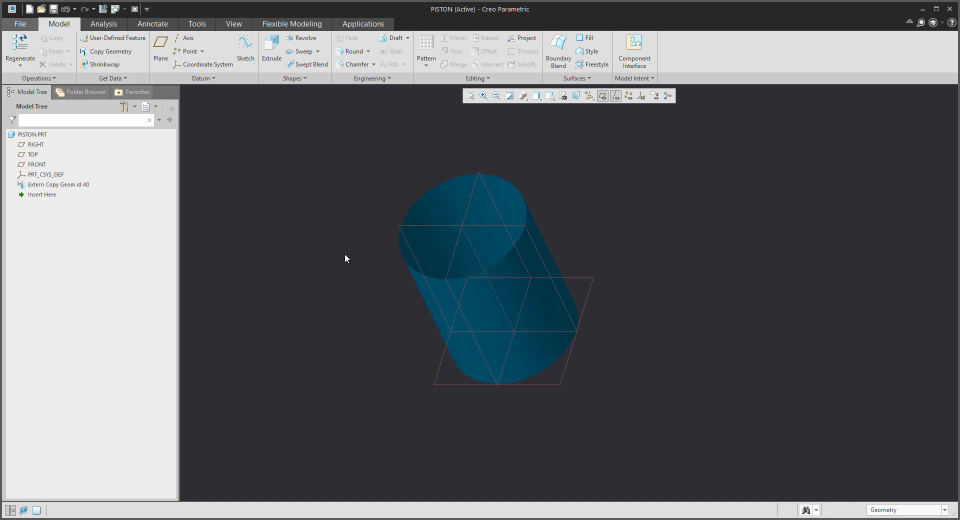
pyautogui.hotkey('ctrl', 'n')
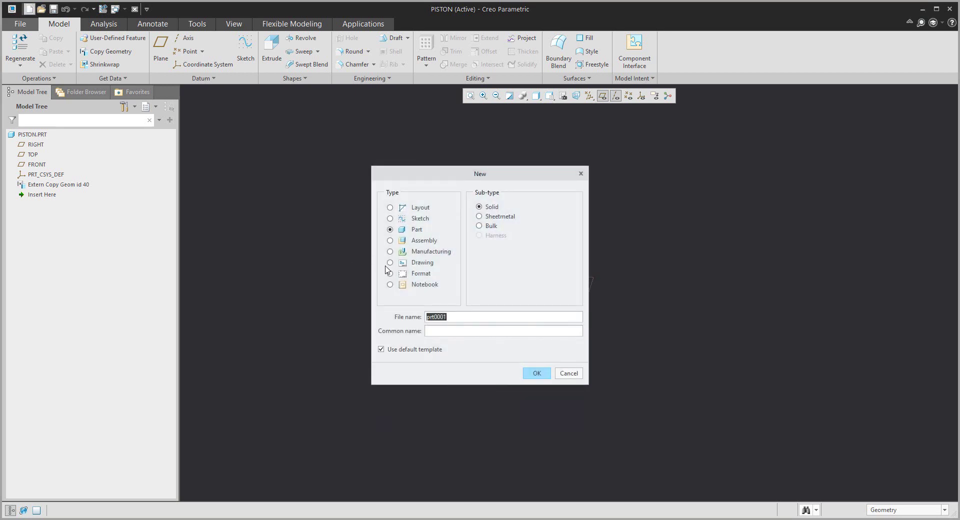
pyautogui.write('engine')
pyautogui.click(537, 375)
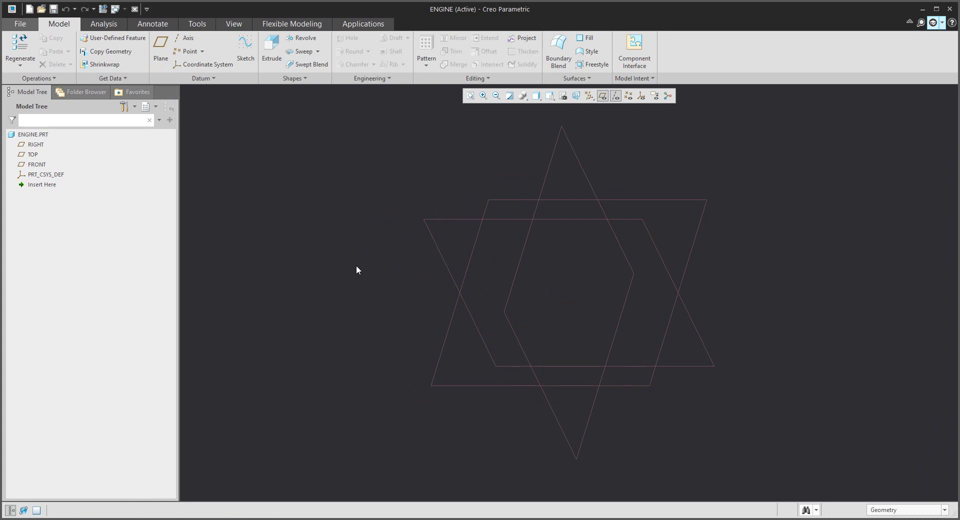
# Copy the four-cylinder published geometry from ENGINE.ASM into ENGINE at default placement
pyautogui.click(104, 52)
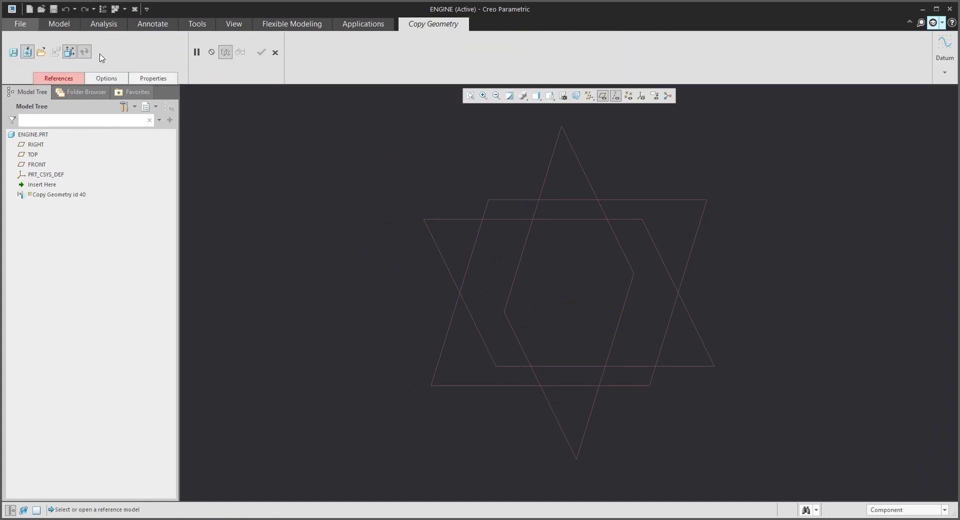
pyautogui.click(56, 79)
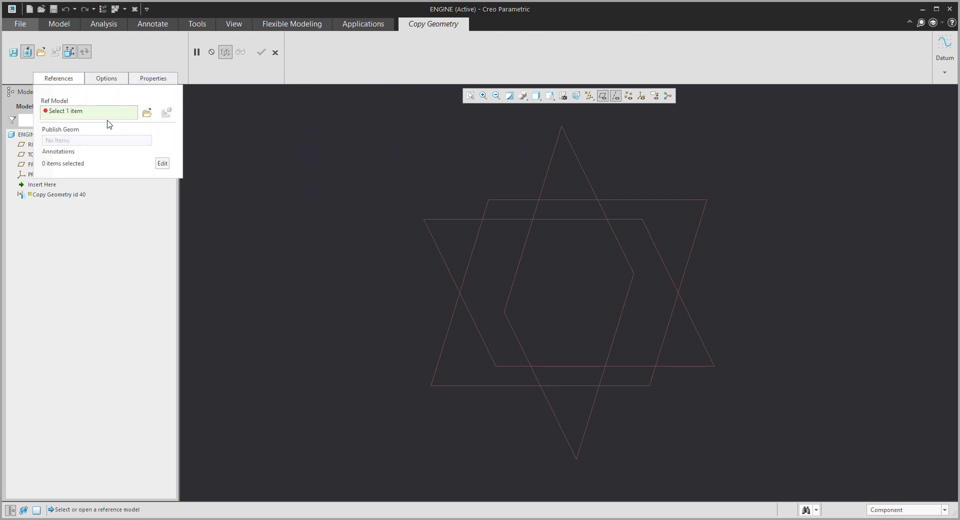
pyautogui.click(147, 113)
pyautogui.doubleClick(396, 200)
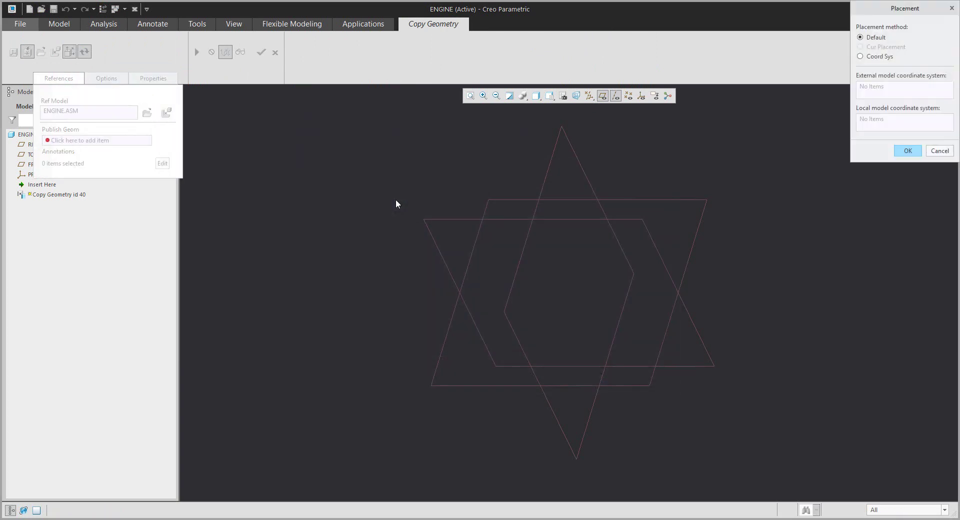
pyautogui.click(908, 151)
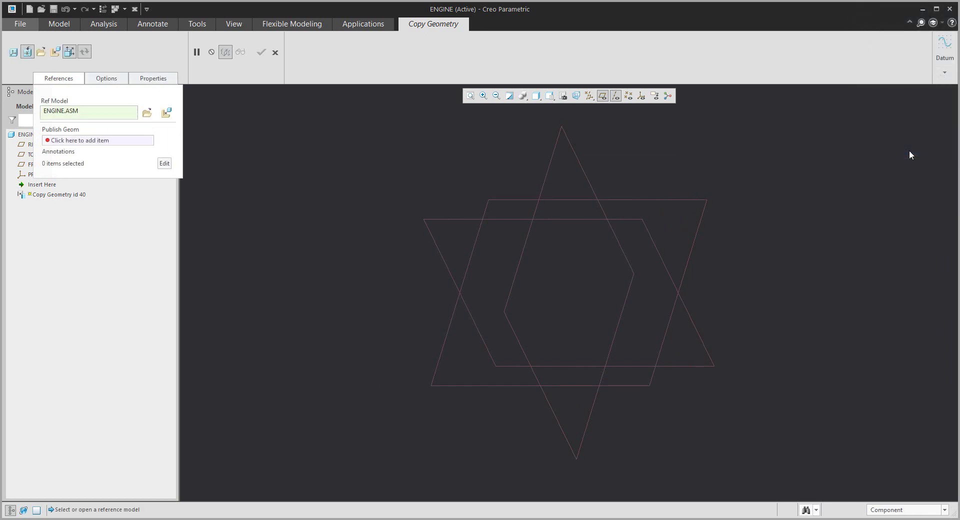
pyautogui.click(67, 140)
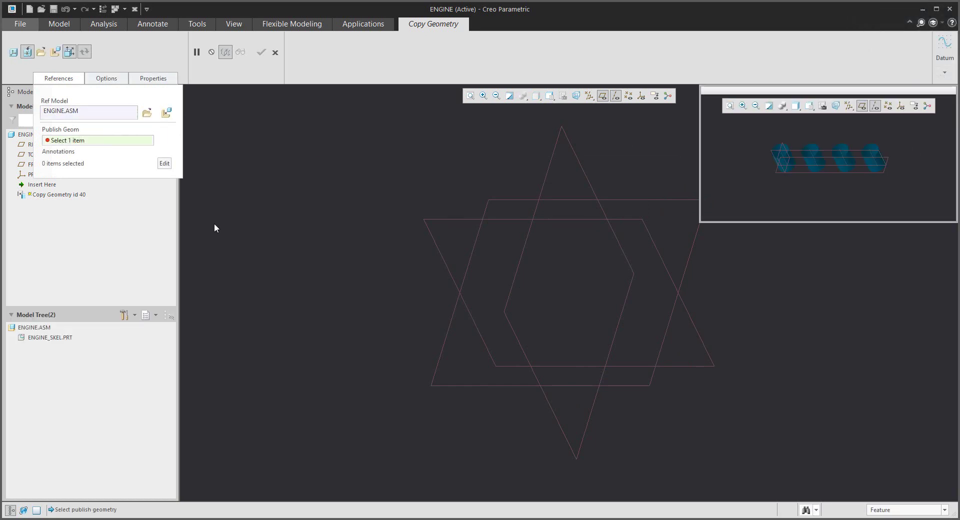
pyautogui.click(820, 167)
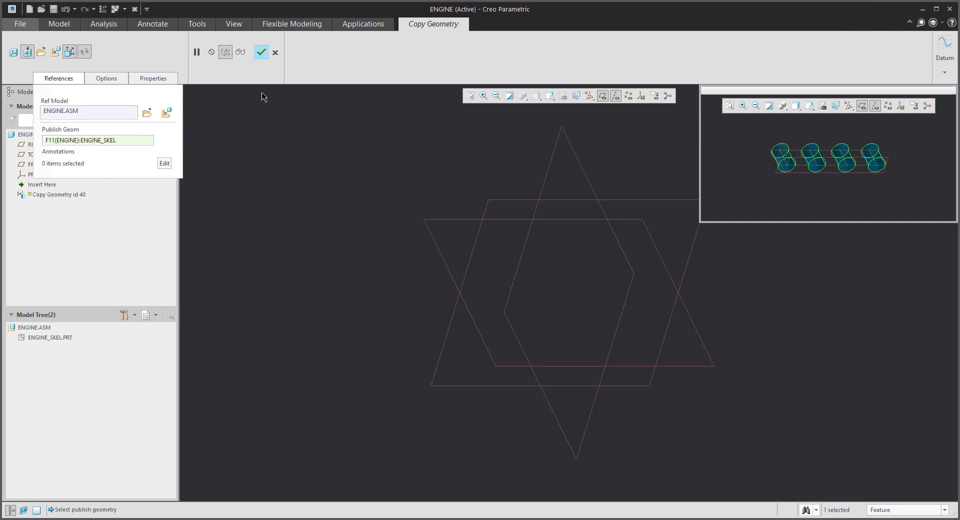
pyautogui.click(259, 52)
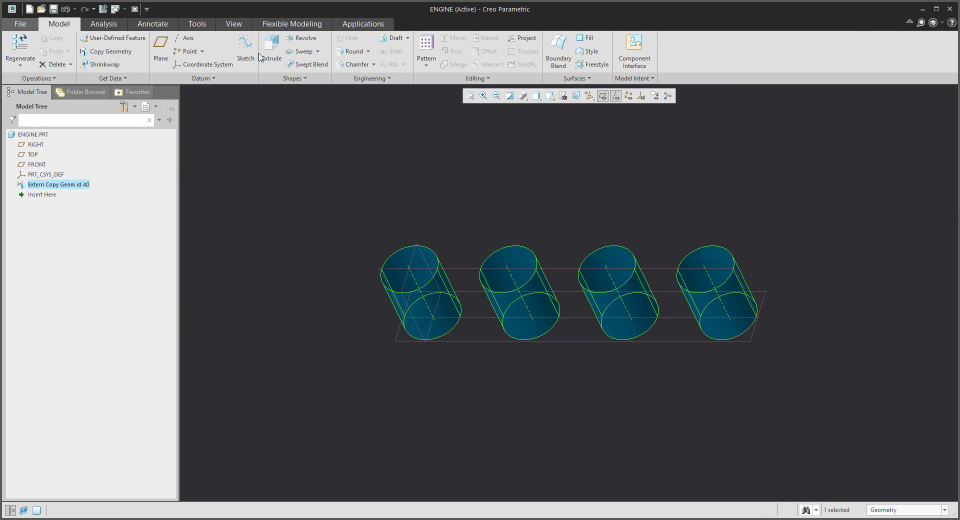
# Close the ENGINE part window and switch to PISTON.PRT
pyautogui.click(311, 279)
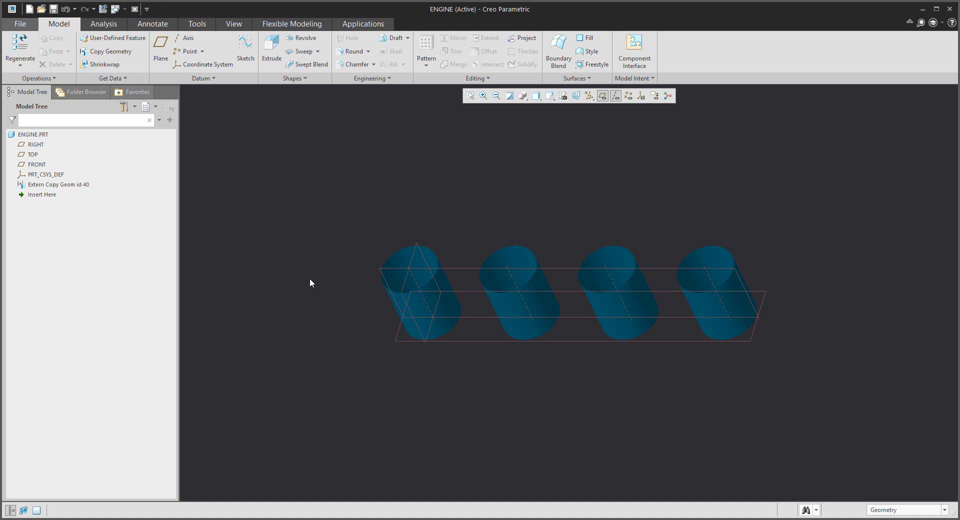
pyautogui.click(135, 9)
pyautogui.click(116, 9)
pyautogui.click(144, 32)
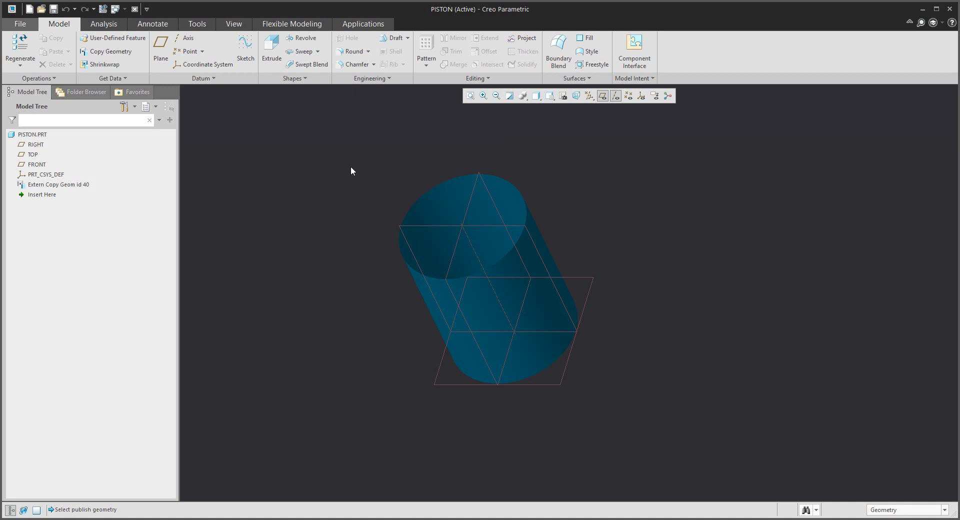
# Extrude a circle sketched on TOP, matching the copied cylinder, up to its top face
pyautogui.click(271, 47)
pyautogui.click(570, 262)
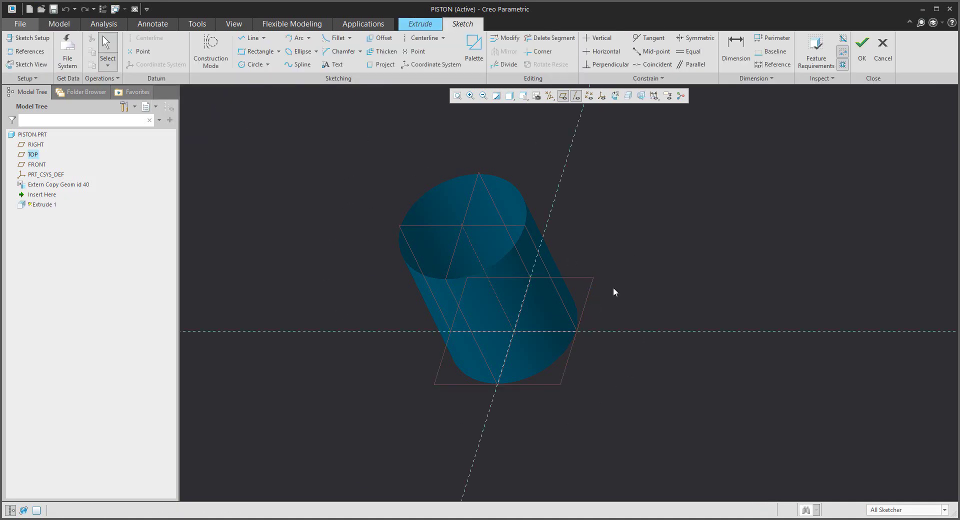
pyautogui.click(255, 64)
pyautogui.click(515, 331)
pyautogui.click(576, 331)
pyautogui.click(863, 47)
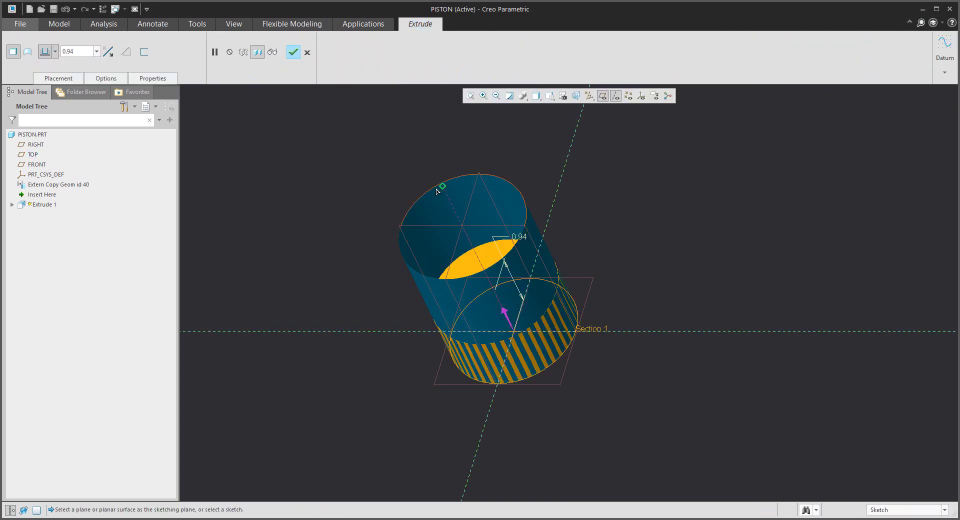
pyautogui.keyDown('shift'); pyautogui.moveTo(494, 291); pyautogui.dragTo(439, 192); pyautogui.keyUp('shift')
pyautogui.click(293, 52)
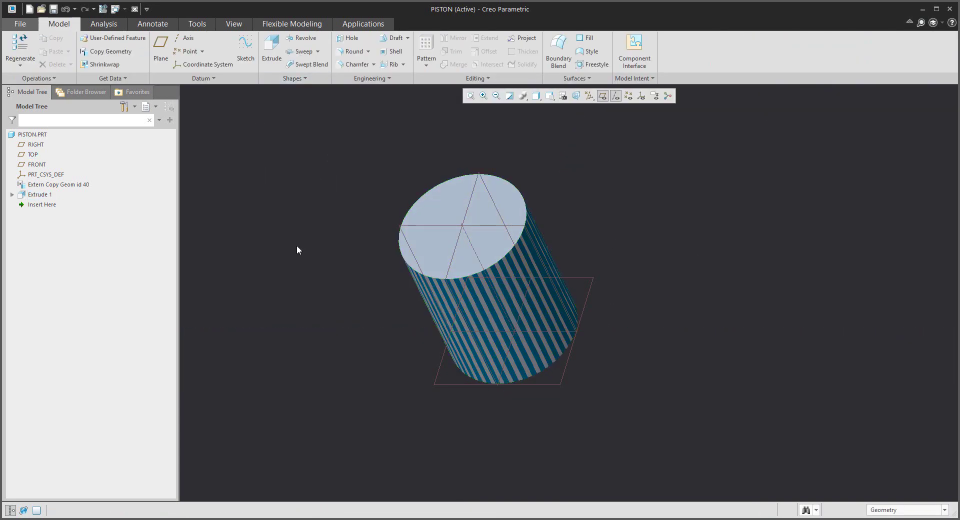
# For a revolve, sketch an R 2.50 arc on FRONT from the centreline to the cylinder's top corner
pyautogui.click(303, 38)
pyautogui.click(485, 224)
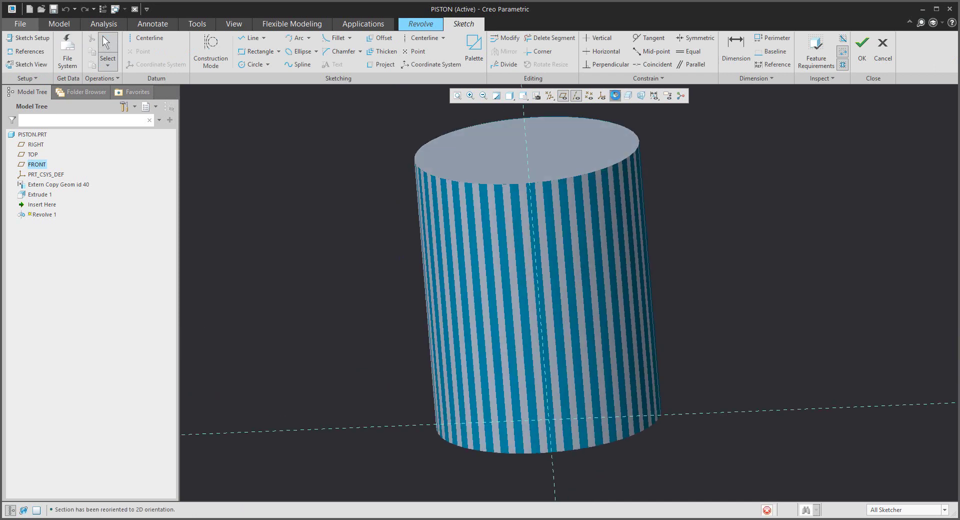
pyautogui.click(420, 242)
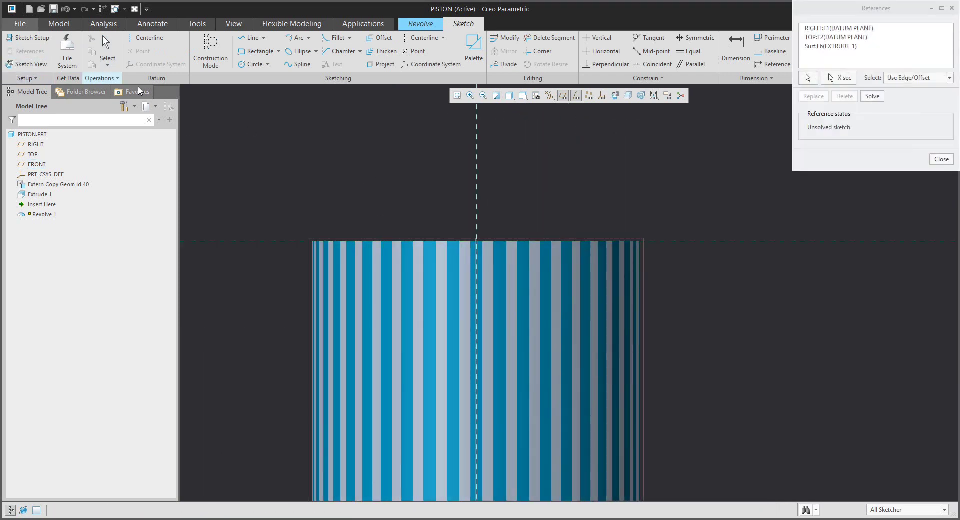
pyautogui.click(296, 38)
pyautogui.click(641, 242)
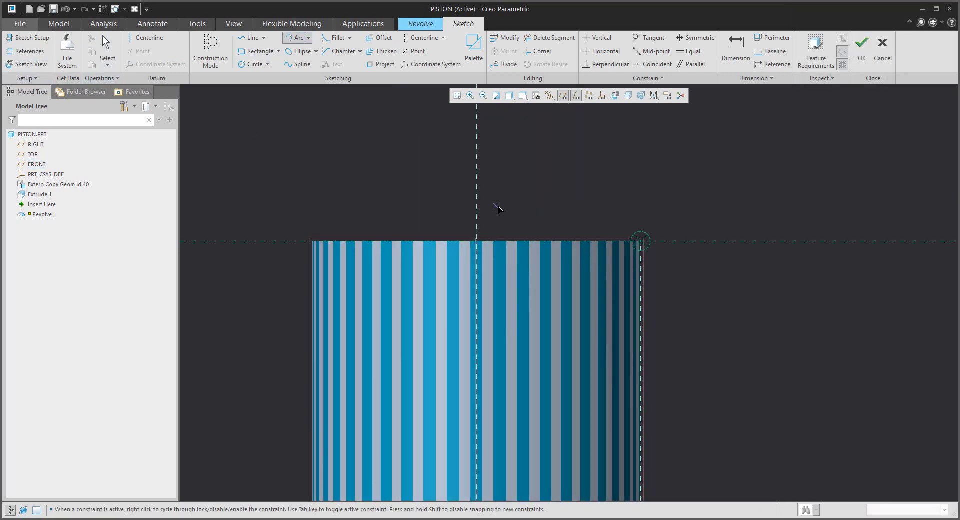
pyautogui.click(477, 207)
pyautogui.click(537, 209)
# Finish the arc sketch and revolve it about the centreline to form the piston top
pyautogui.click(605, 64)
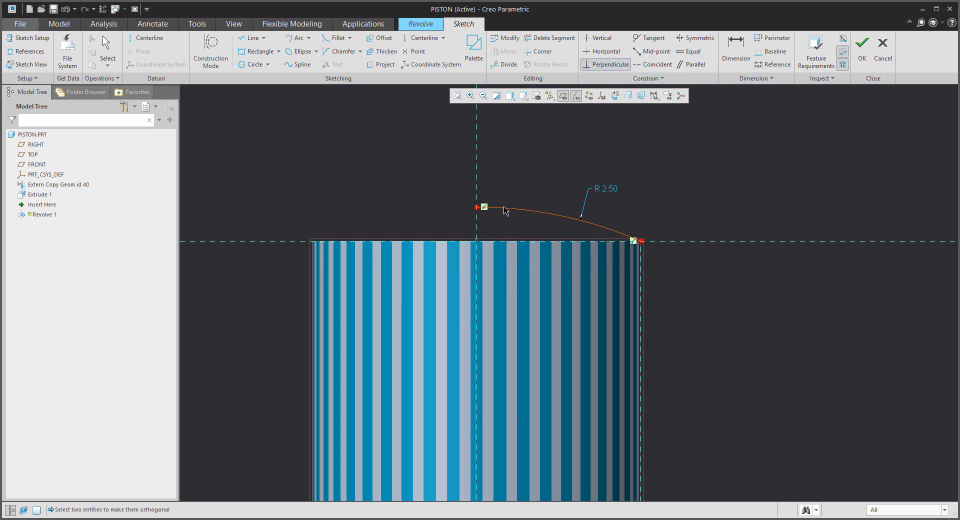
pyautogui.click(477, 294)
pyautogui.click(596, 218)
pyautogui.click(828, 110)
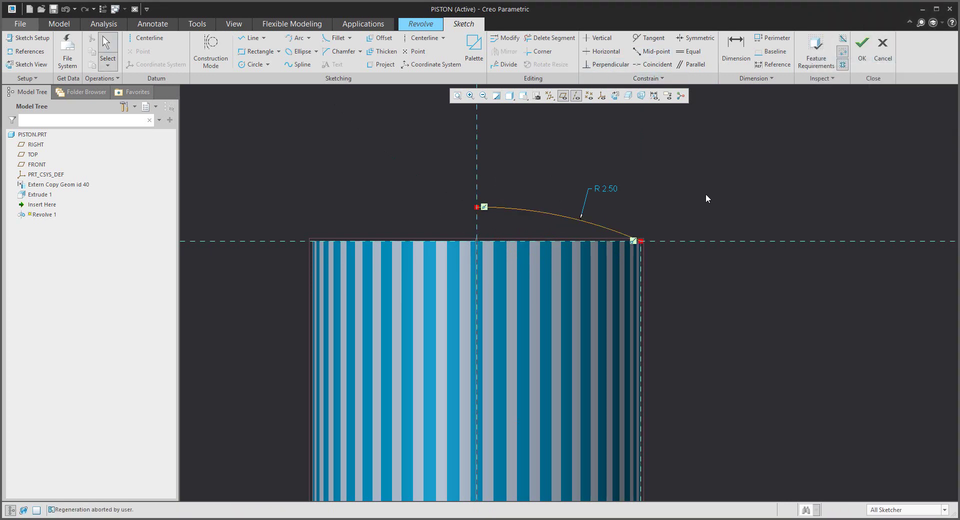
pyautogui.click(863, 49)
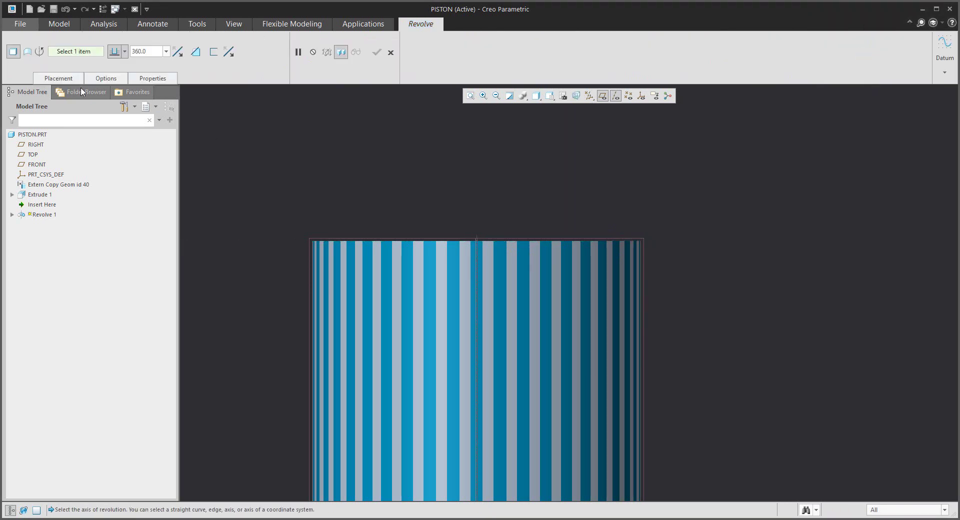
pyautogui.click(439, 260)
pyautogui.middleClick(662, 231)
pyautogui.scroll(-3, 662, 231)
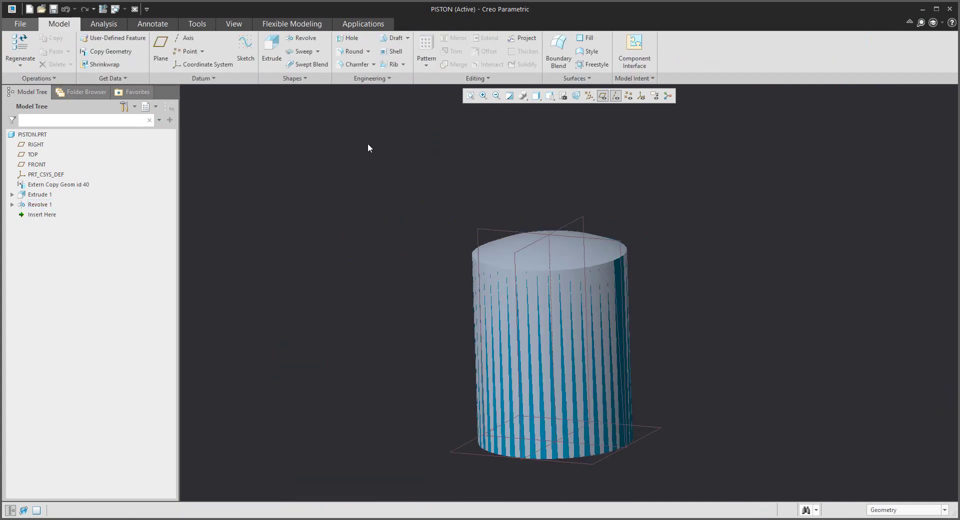
# Place a hole on the piston's side, using its bottom face as an offset reference
pyautogui.click(350, 52)
pyautogui.click(509, 281)
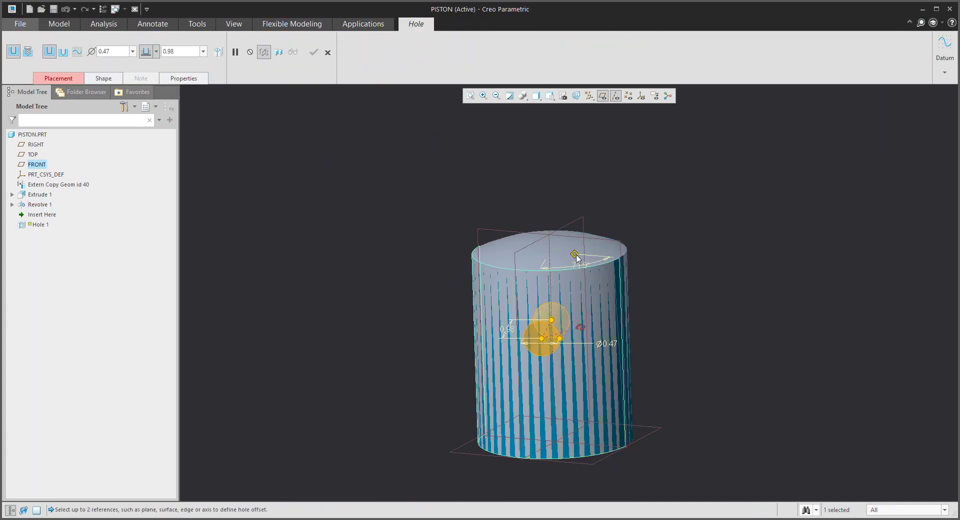
pyautogui.moveTo(560, 280); pyautogui.dragTo(579, 282, button='middle')
pyautogui.keyDown('ctrl'); pyautogui.click(549, 415); pyautogui.keyUp('ctrl')
pyautogui.moveTo(549, 415); pyautogui.dragTo(550, 451, button='middle')
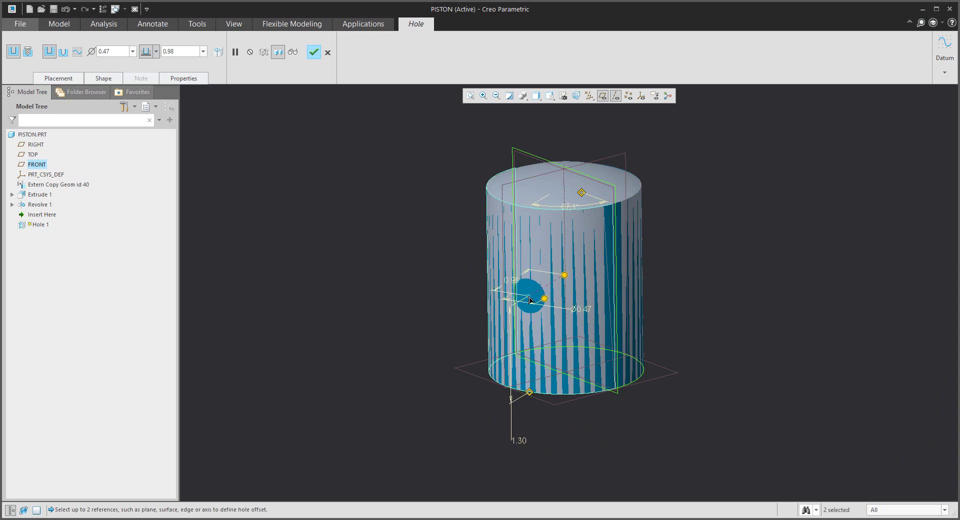
# Set the hole at 90° from FRONT with 1.5 offset, finish it, and hide the copied skeleton geometry
pyautogui.click(58, 78)
pyautogui.click(129, 156)
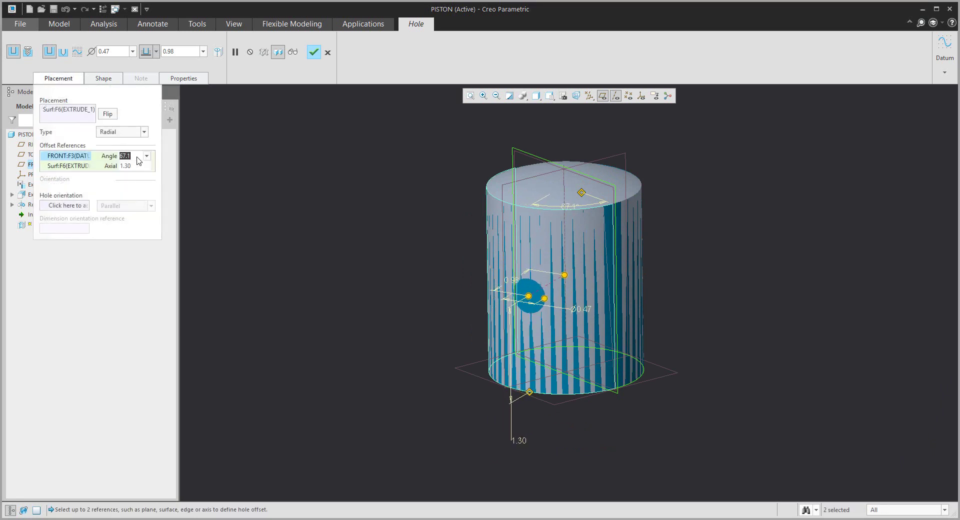
pyautogui.write('90')
pyautogui.press('Tab')
pyautogui.write('1.5')
pyautogui.press('Return')
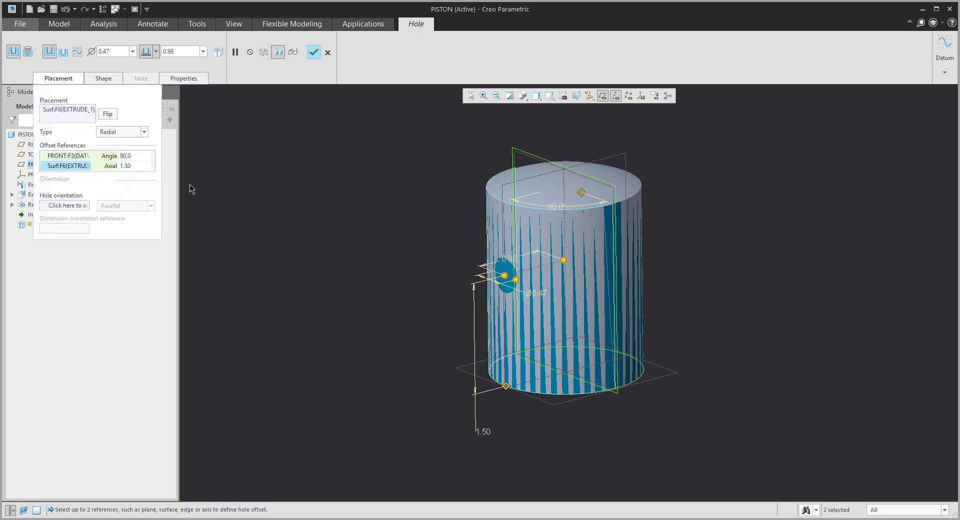
pyautogui.middleClick(302, 182)
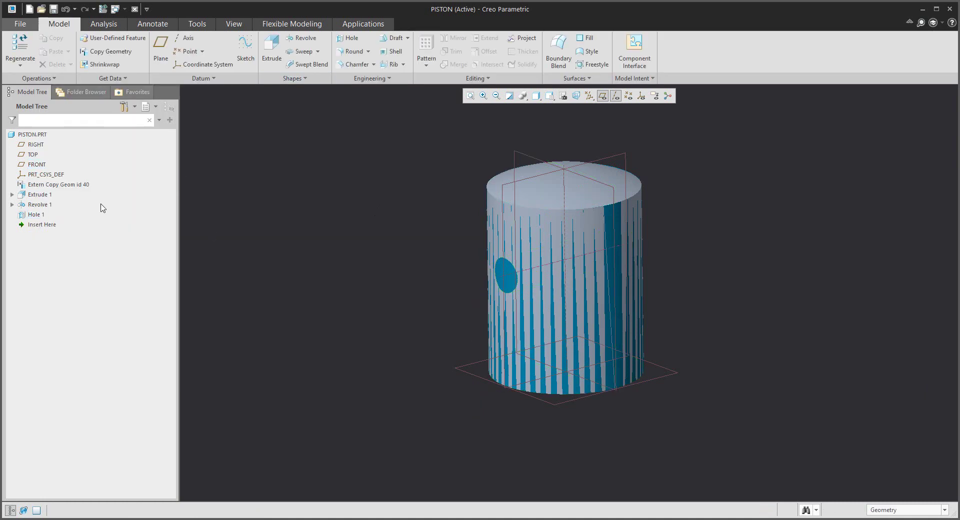
pyautogui.click(90, 184)
pyautogui.click(95, 154)
# Close the PISTON and ENGINE part windows
pyautogui.moveTo(404, 232); pyautogui.dragTo(383, 239, button='middle')
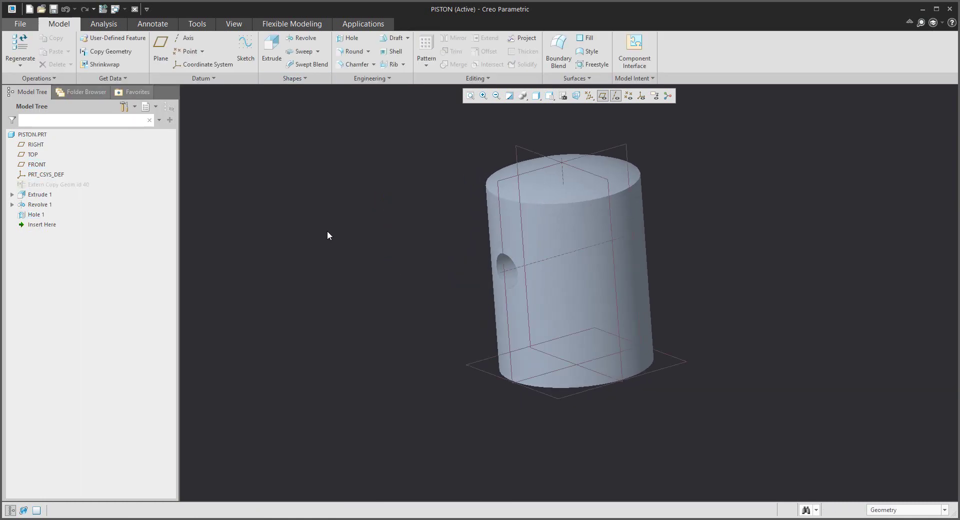
pyautogui.click(134, 9)
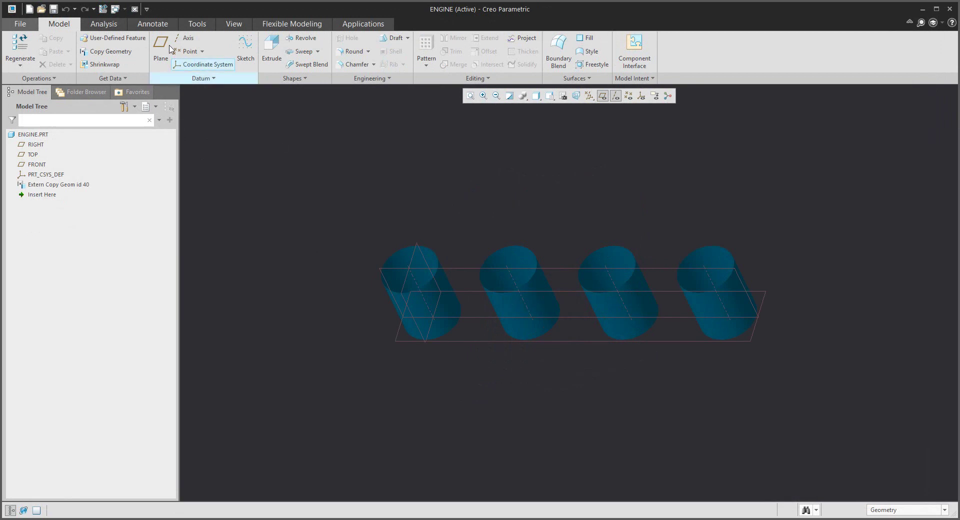
pyautogui.click(135, 9)
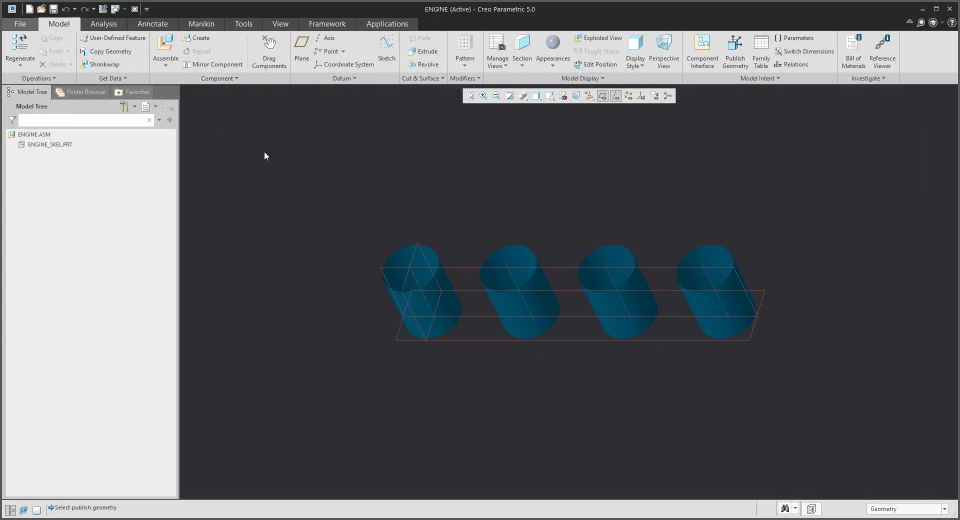
# Assemble engine.prt with the Default constraint, then hide ENGINE.PRT
pyautogui.click(165, 47)
pyautogui.click(403, 211)
pyautogui.doubleClick(401, 211)
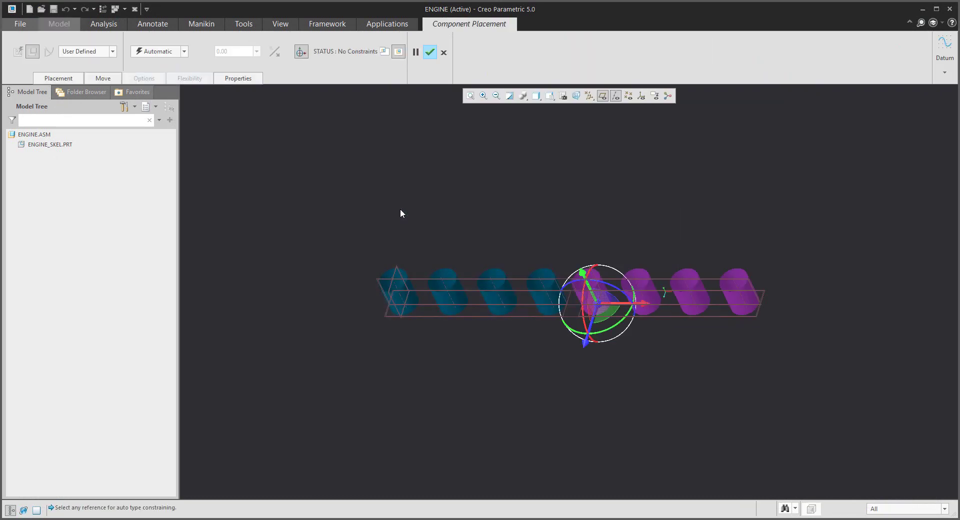
pyautogui.click(161, 52)
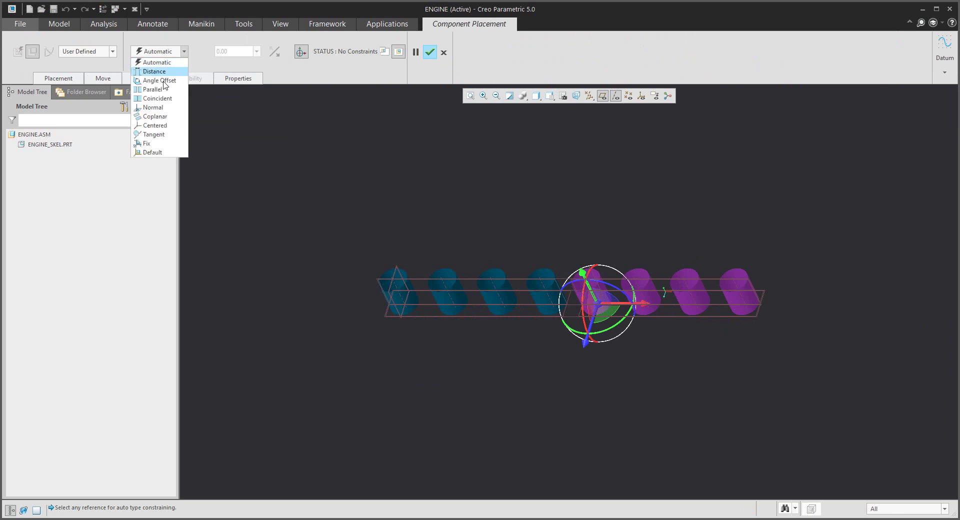
pyautogui.click(153, 152)
pyautogui.middleClick(317, 185)
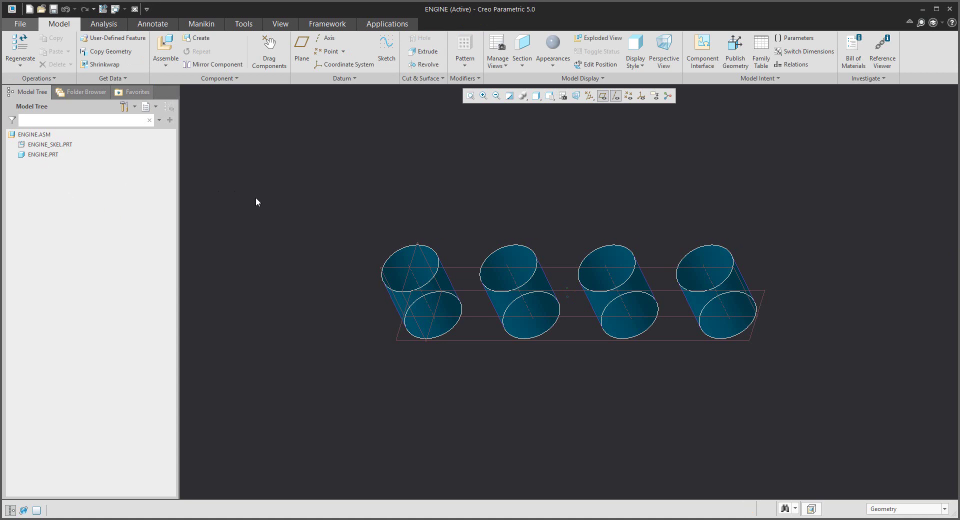
pyautogui.click(36, 155)
pyautogui.click(53, 122)
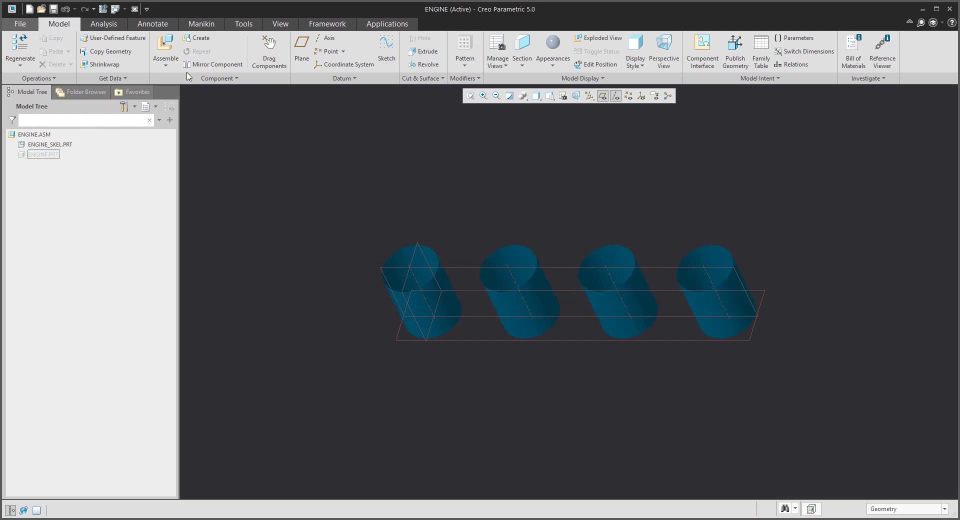
# Bring piston.prt into the assembly and position it above the cylinders
pyautogui.click(166, 50)
pyautogui.doubleClick(402, 229)
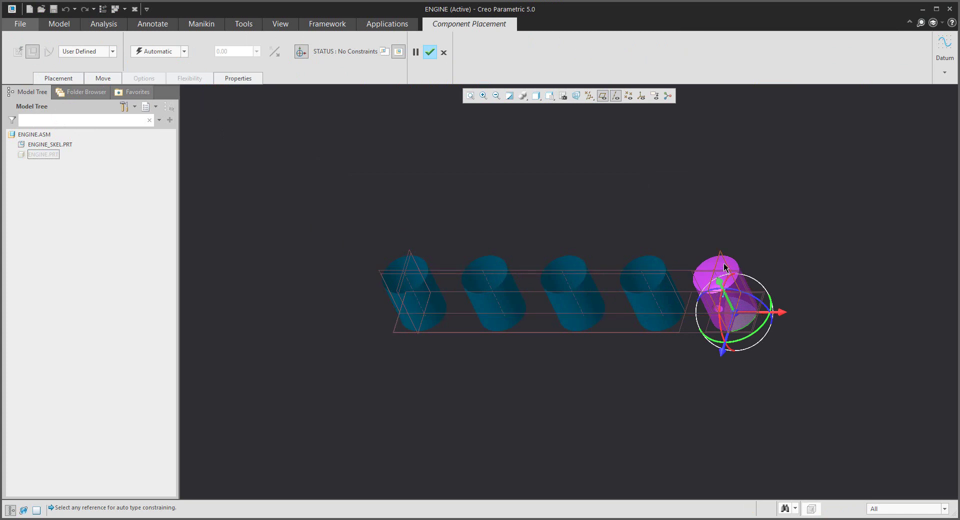
pyautogui.keyDown('ctrl'); pyautogui.keyDown('alt'); pyautogui.moveTo(727, 266); pyautogui.dragTo(418, 214); pyautogui.keyUp('alt'); pyautogui.keyUp('ctrl')
pyautogui.keyDown('ctrl'); pyautogui.keyDown('alt'); pyautogui.moveTo(417, 214); pyautogui.dragTo(429, 236, button='middle'); pyautogui.keyUp('alt'); pyautogui.keyUp('ctrl')
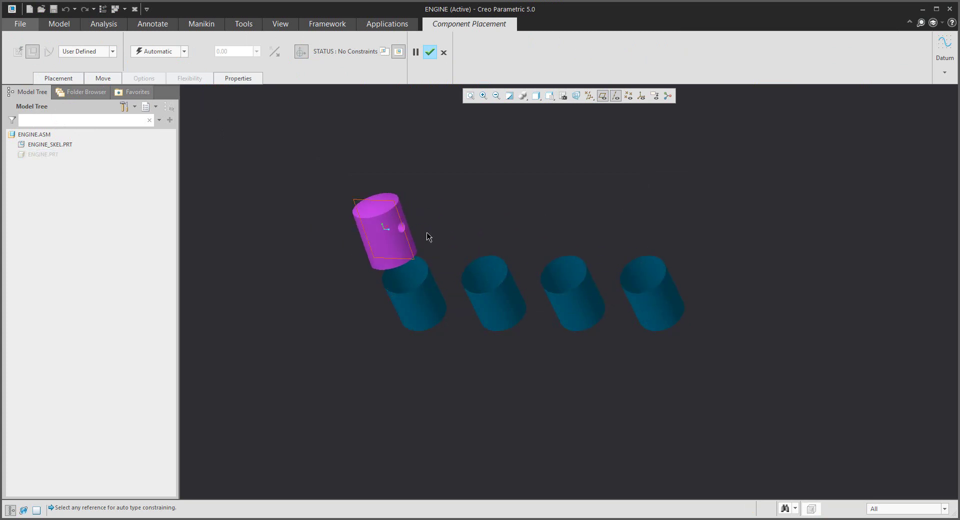
pyautogui.scroll(-1, 442, 232)
# Use a Slider connection aligning the piston's cylindrical surface with the first cylinder's axis
pyautogui.click(85, 52)
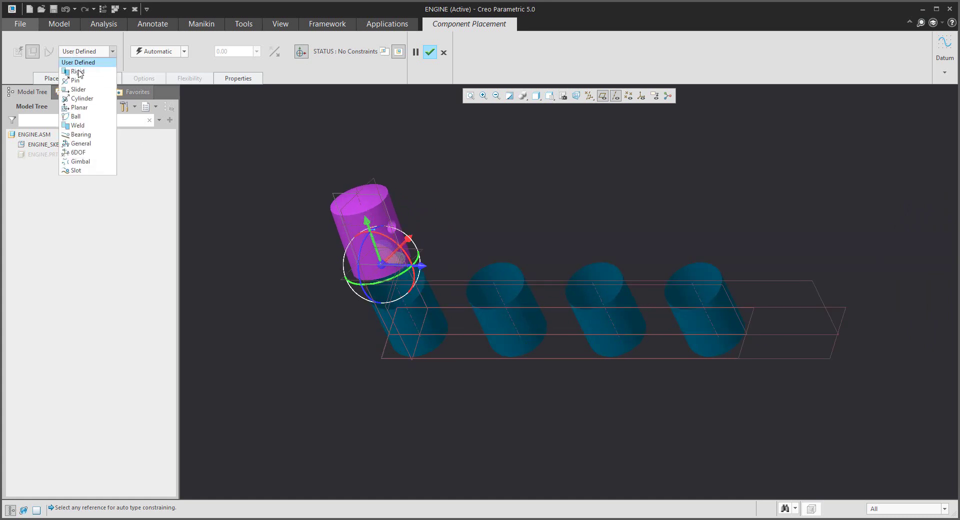
pyautogui.click(83, 95)
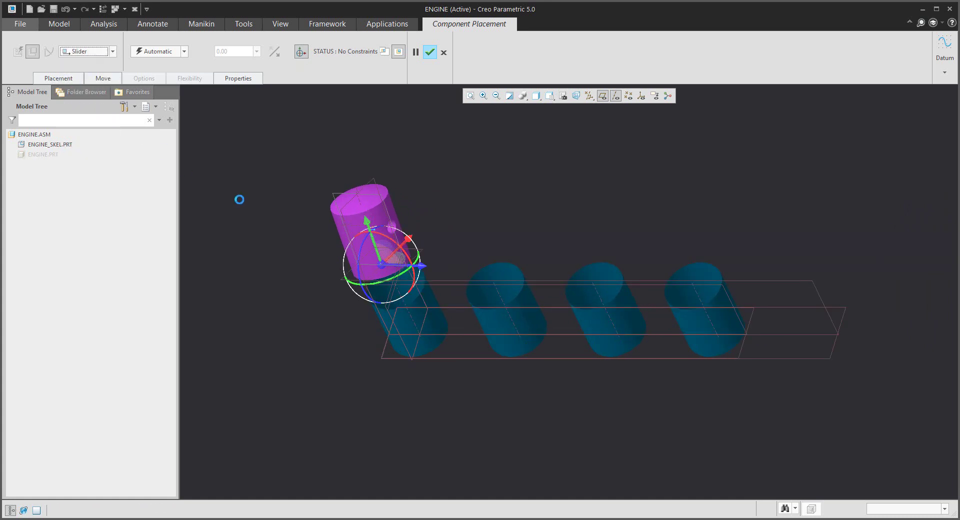
pyautogui.click(341, 233)
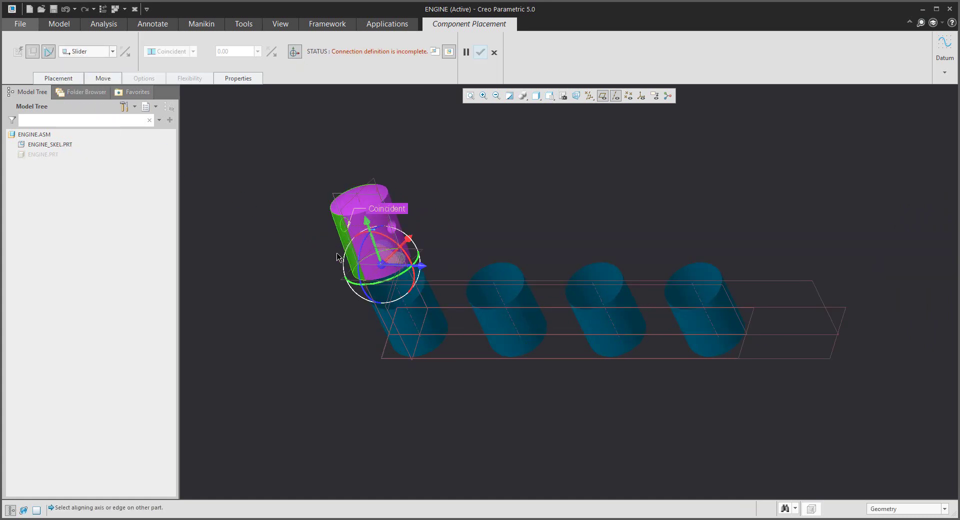
pyautogui.click(400, 320)
pyautogui.moveTo(395, 248); pyautogui.dragTo(414, 236)
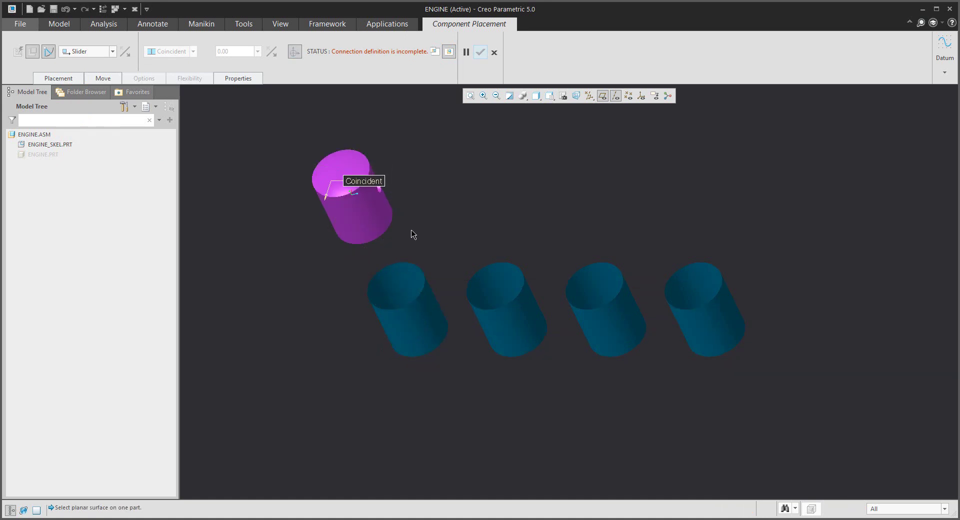
# Fix the piston's rotation by matching its FRONT plane to ENGINE_SKEL's RIGHT plane, then confirm
pyautogui.click(58, 78)
pyautogui.scroll(-2, 311, 189)
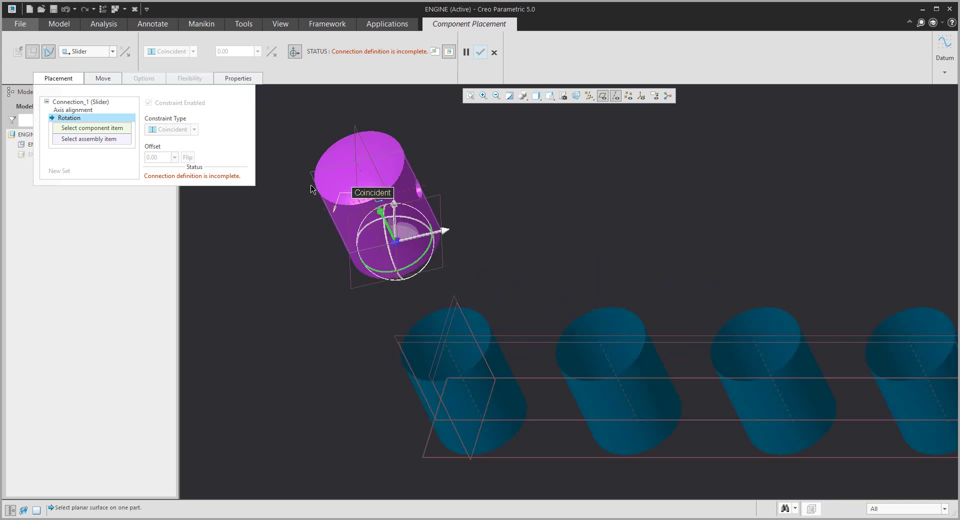
pyautogui.click(356, 183)
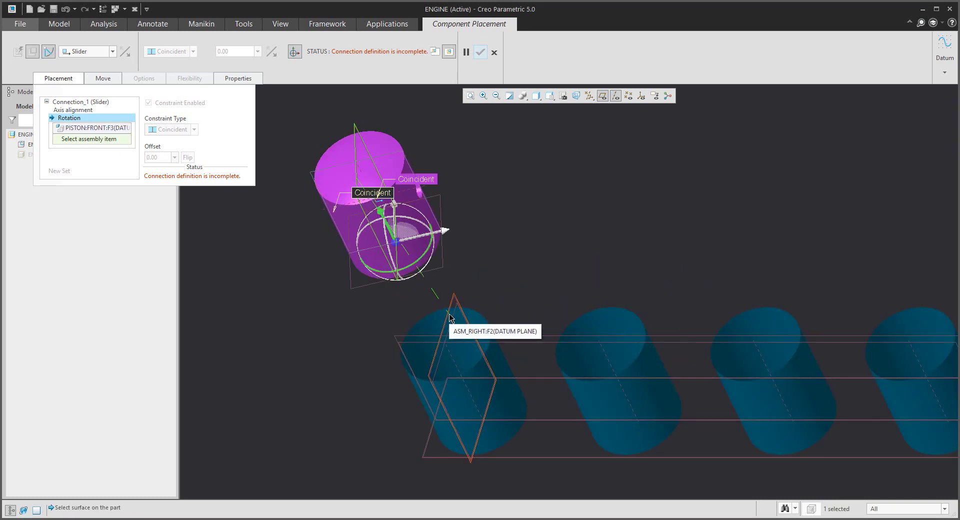
pyautogui.click(451, 319)
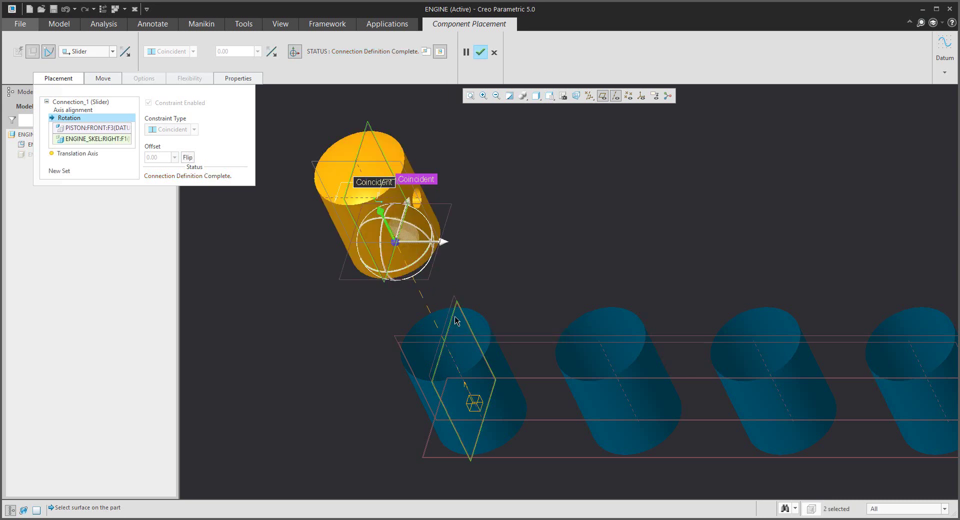
pyautogui.moveTo(352, 269); pyautogui.dragTo(468, 367)
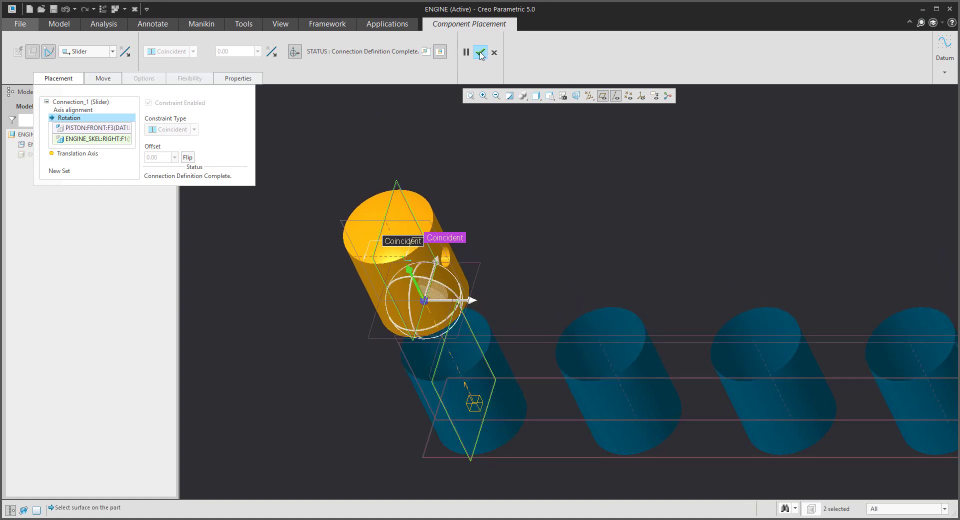
pyautogui.click(480, 53)
pyautogui.click(467, 215)
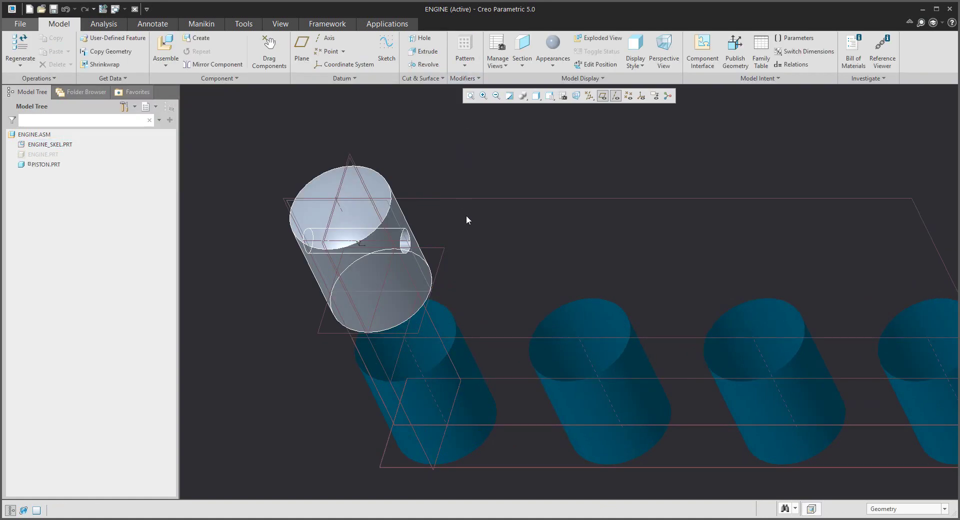
# Open the ENGINE_SKEL skeleton part in its own window
pyautogui.scroll(-3, 466, 215)
pyautogui.moveTo(451, 167); pyautogui.dragTo(401, 209, button='middle')
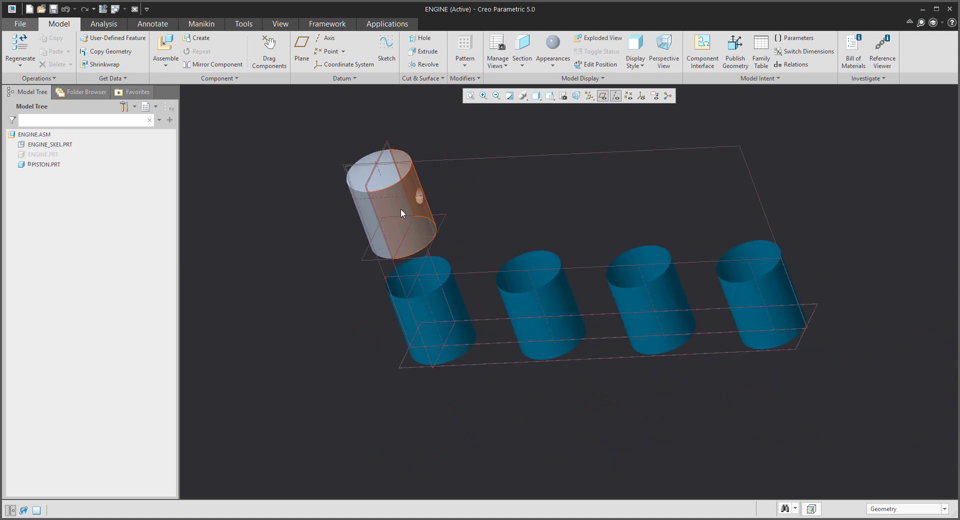
pyautogui.moveTo(286, 199); pyautogui.dragTo(202, 255, button='middle')
pyautogui.click(49, 145)
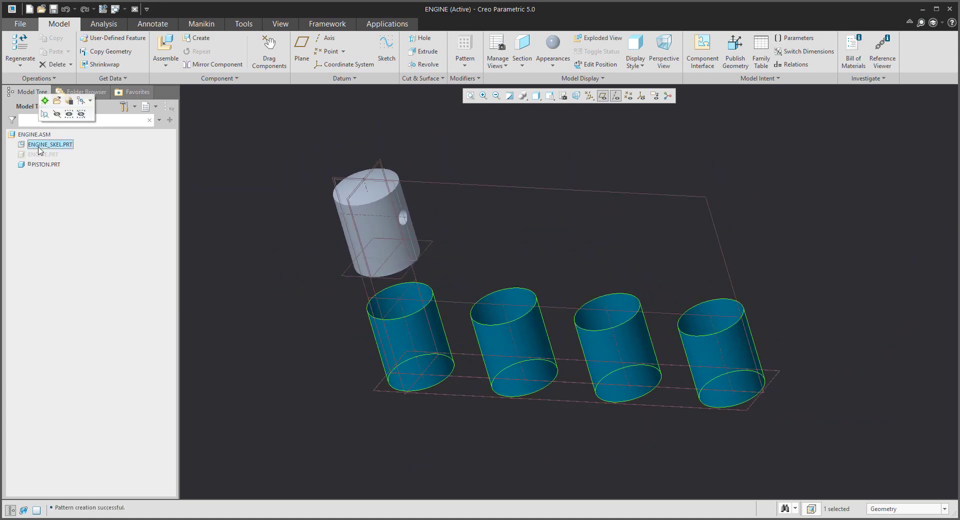
pyautogui.click(55, 104)
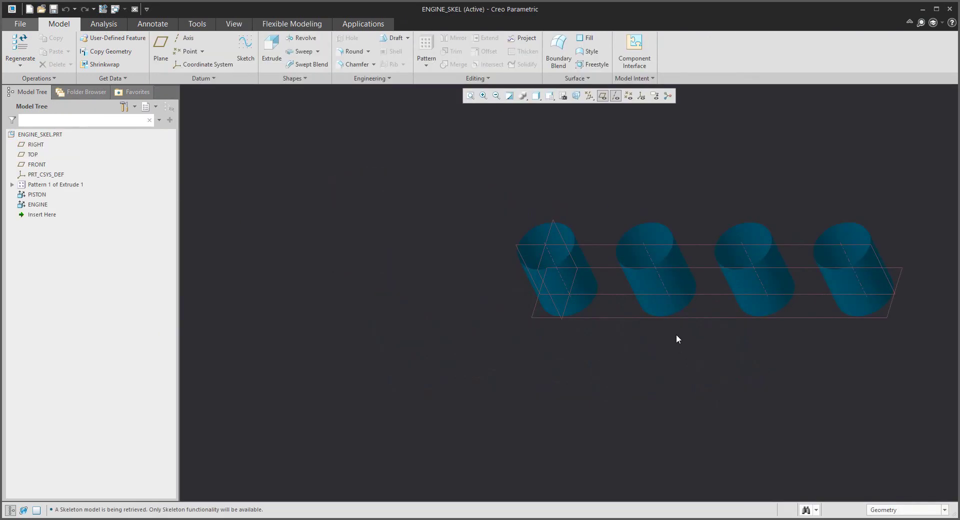
# Change the skeleton cylinder's diameter from 2.00 to 2.5
pyautogui.doubleClick(563, 304)
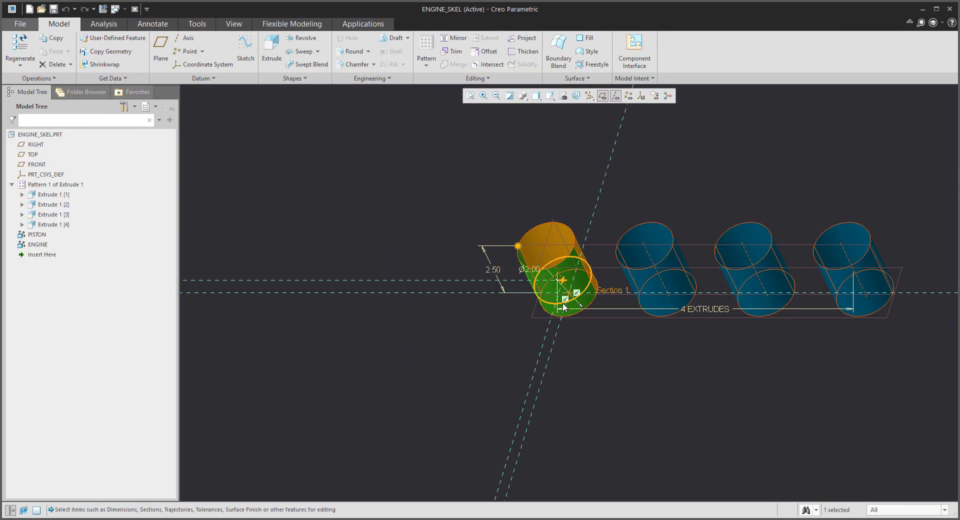
pyautogui.scroll(2, 563, 305)
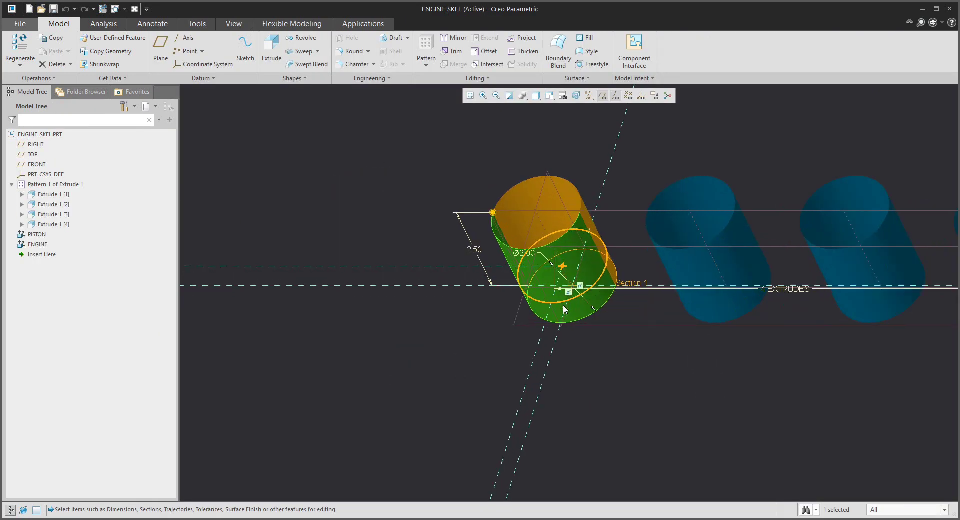
pyautogui.doubleClick(521, 253)
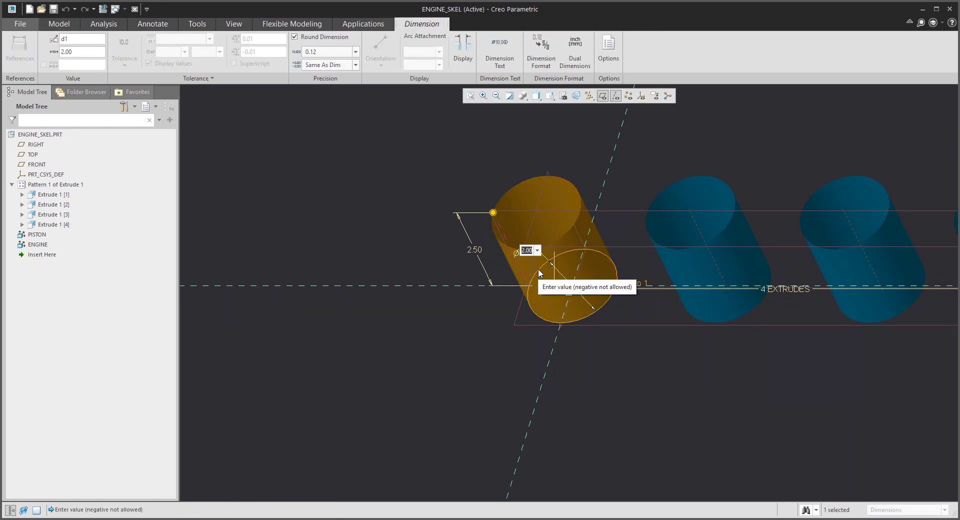
pyautogui.write('2.5')
pyautogui.press('Return')
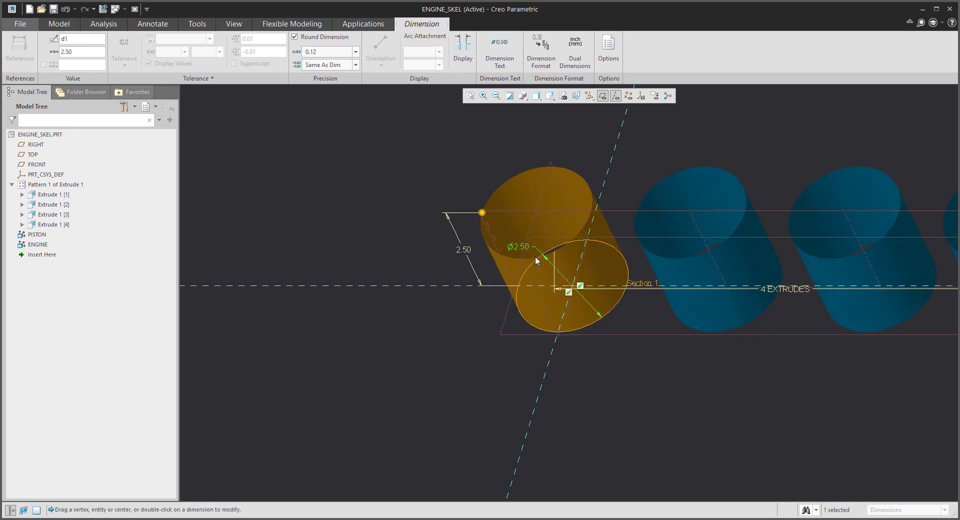
pyautogui.middleClick(535, 258)
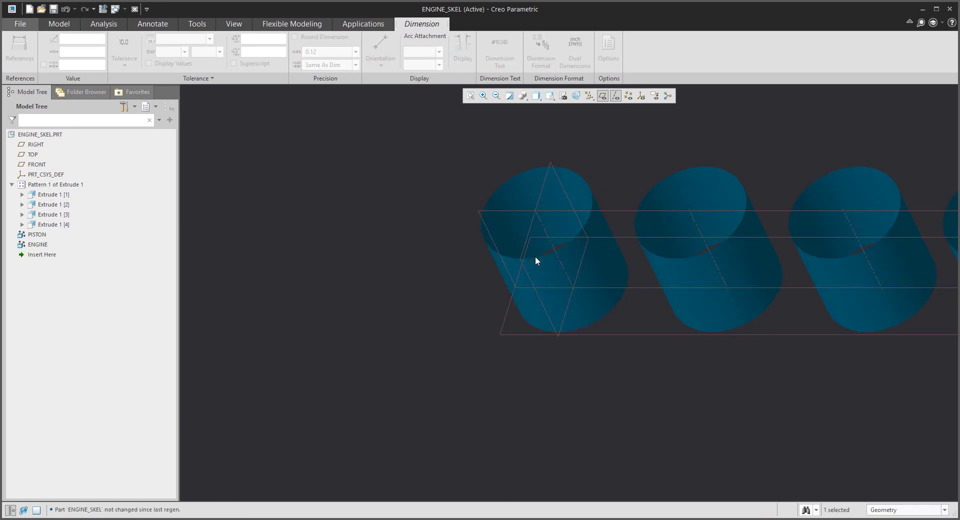
pyautogui.click(115, 9)
# Switch back to ENGINE.ASM and regenerate it with Ctrl+G
pyautogui.click(133, 24)
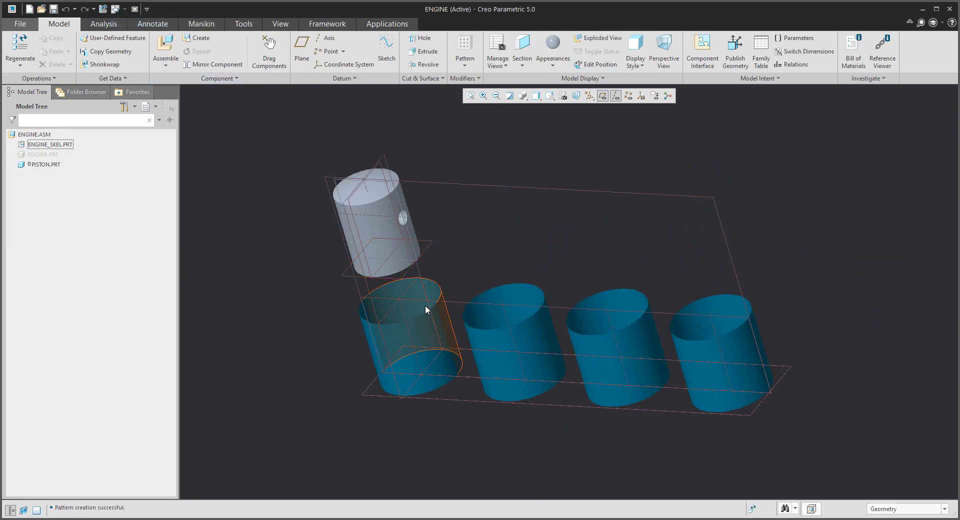
pyautogui.moveTo(427, 311); pyautogui.dragTo(438, 272, button='middle')
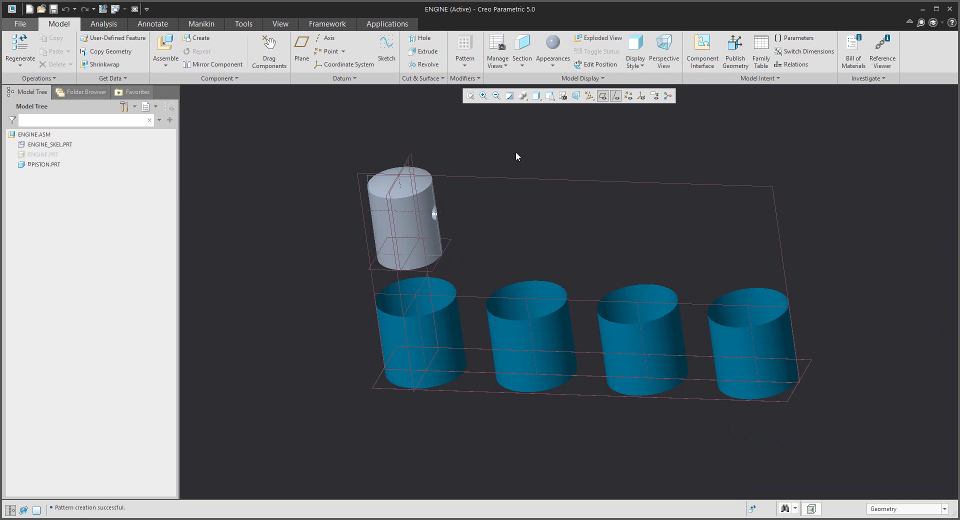
pyautogui.hotkey('ctrl', 'g')
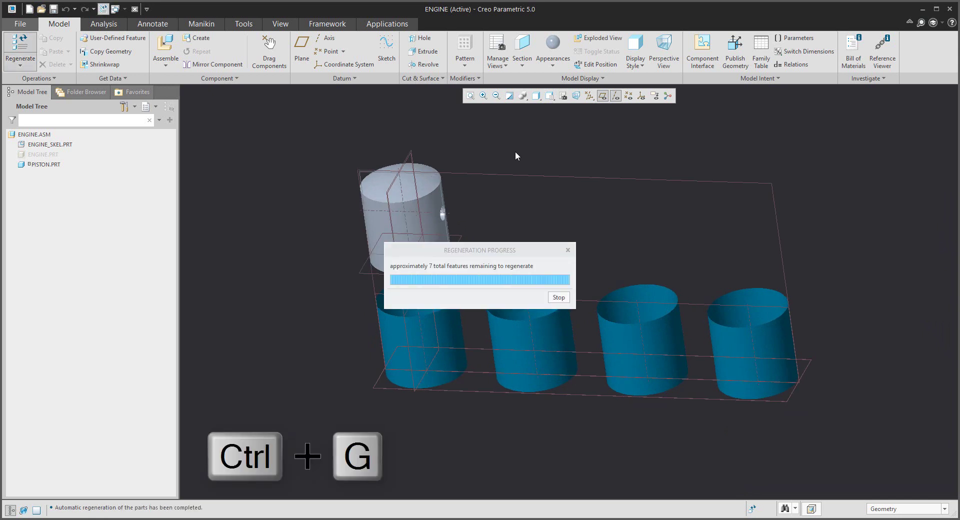